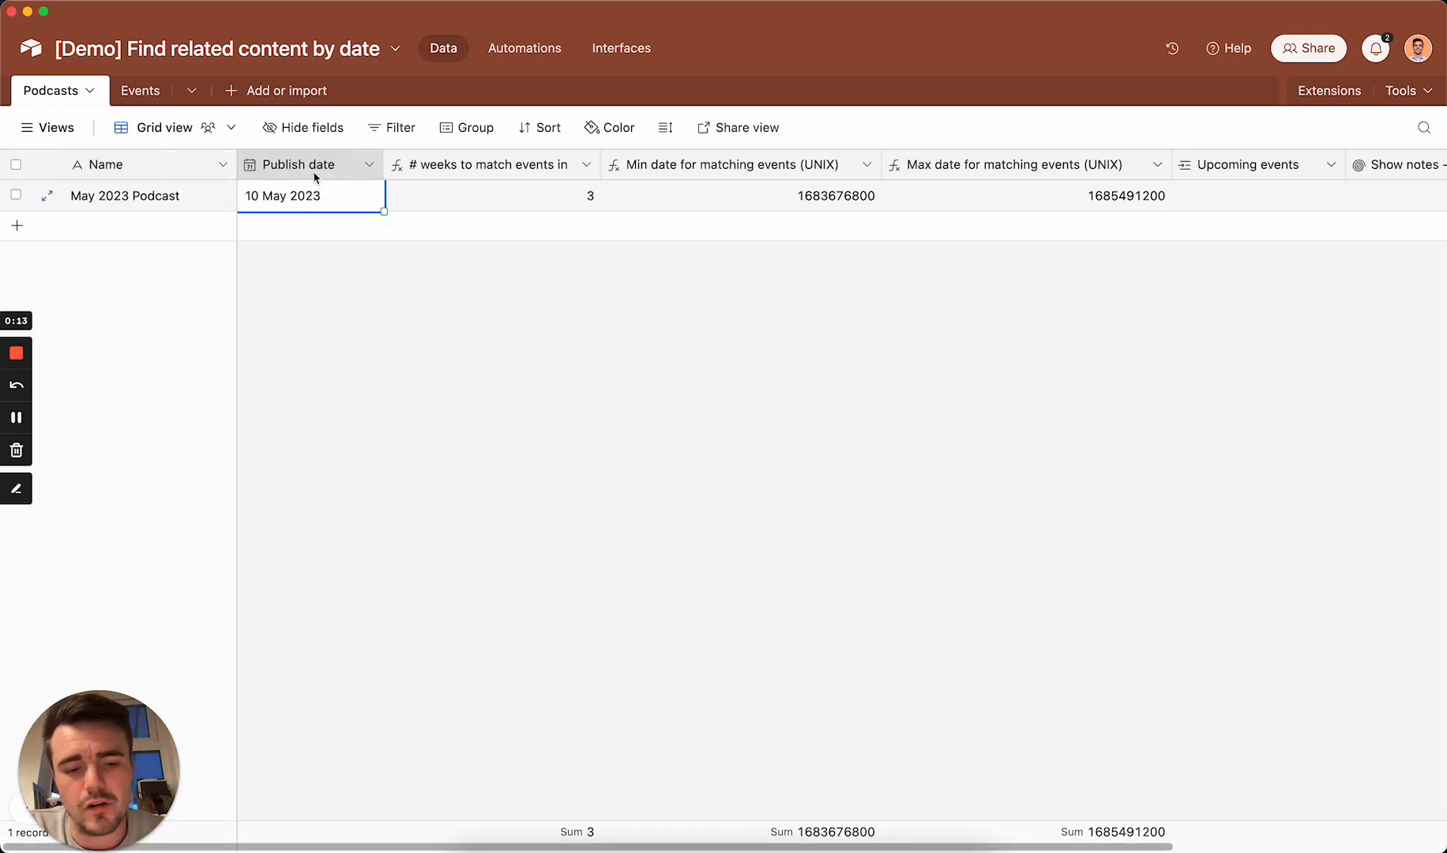
Step: Clear the May 2023 Podcast's publish date, look over the Events table and return to the Podcasts table
{"action": "key", "text": "BackSpace"}
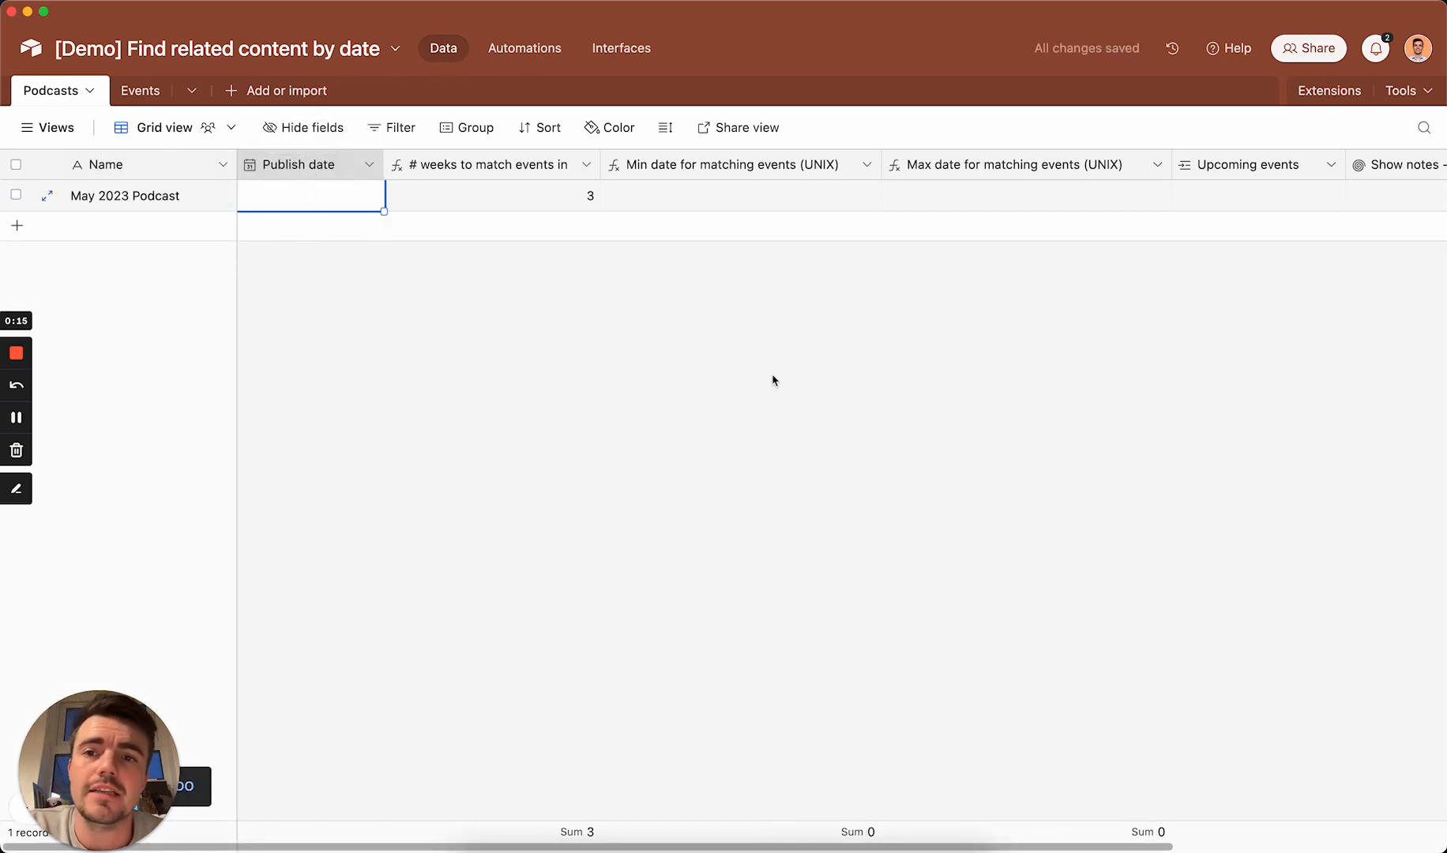
{"action": "left_click", "coordinate": [147, 91]}
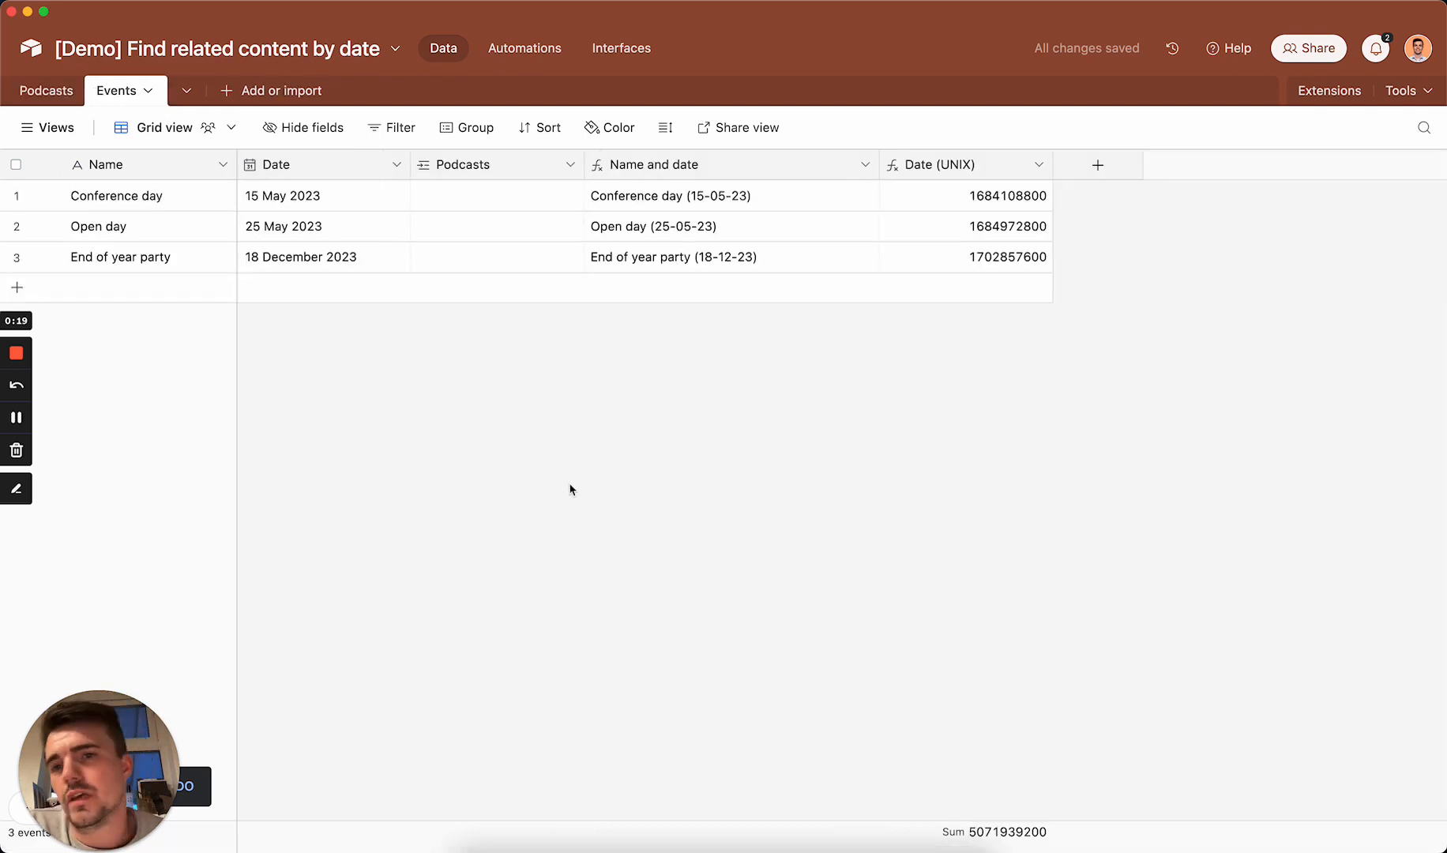
{"action": "left_click", "coordinate": [46, 91]}
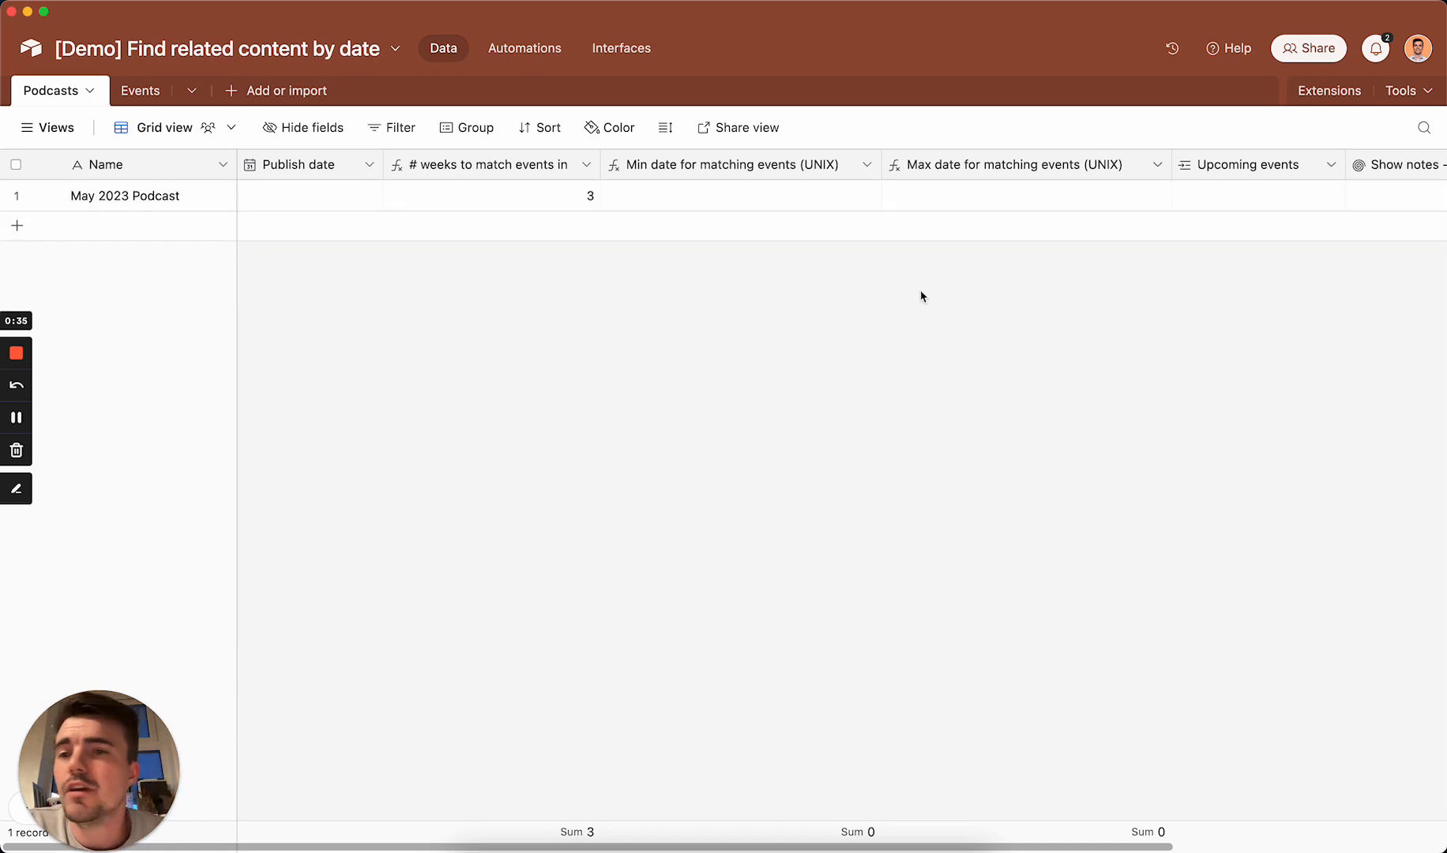
Step: Look through the Podcasts table's fields and view the configuration of the "# weeks to match events in" formula field
{"action": "left_click", "coordinate": [329, 163]}
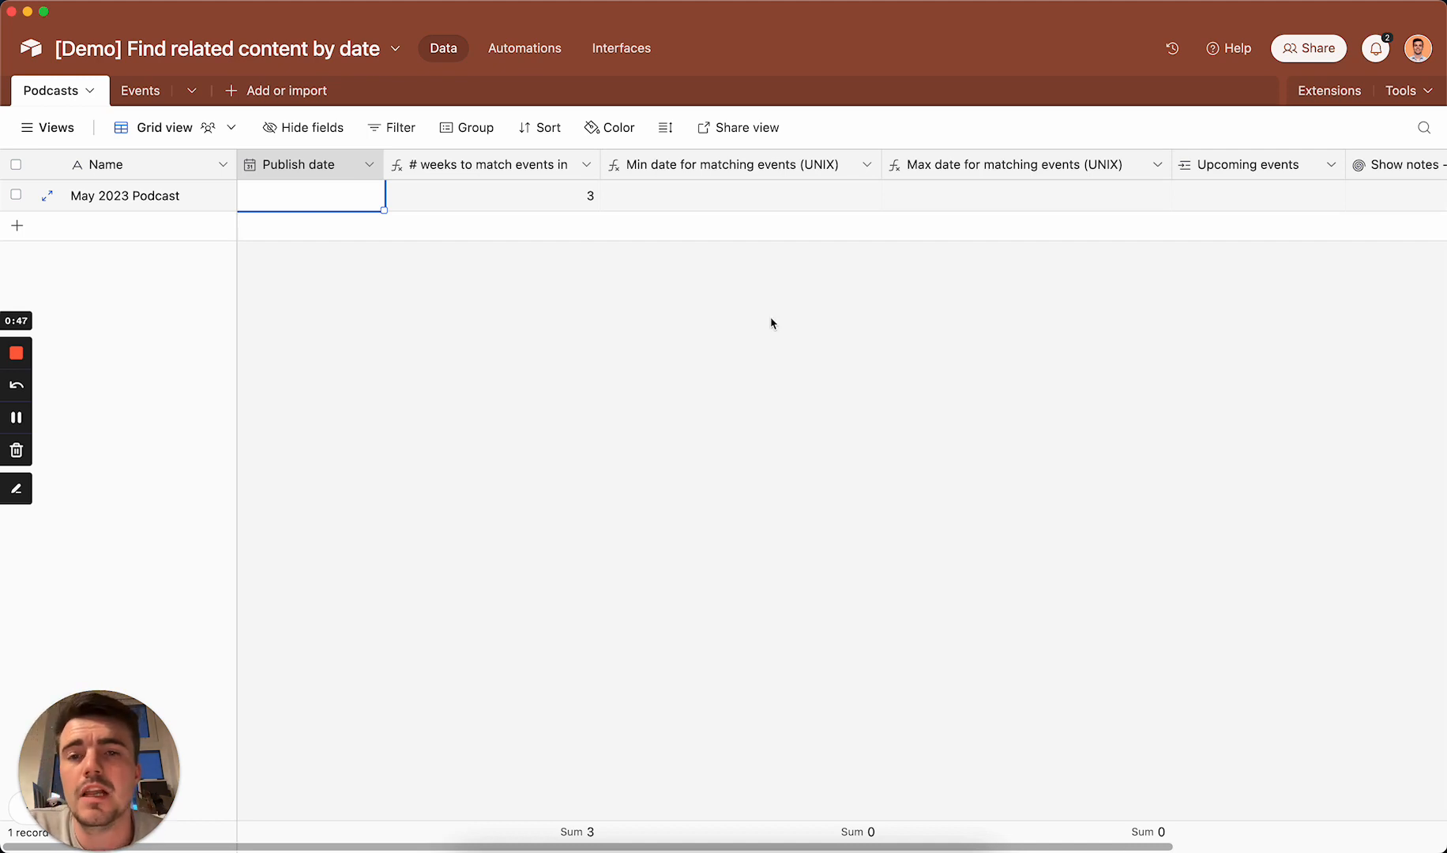
{"action": "scroll", "coordinate": [772, 323], "scroll_direction": "right", "scroll_amount": 2}
{"action": "scroll", "coordinate": [772, 323], "scroll_direction": "left", "scroll_amount": 2}
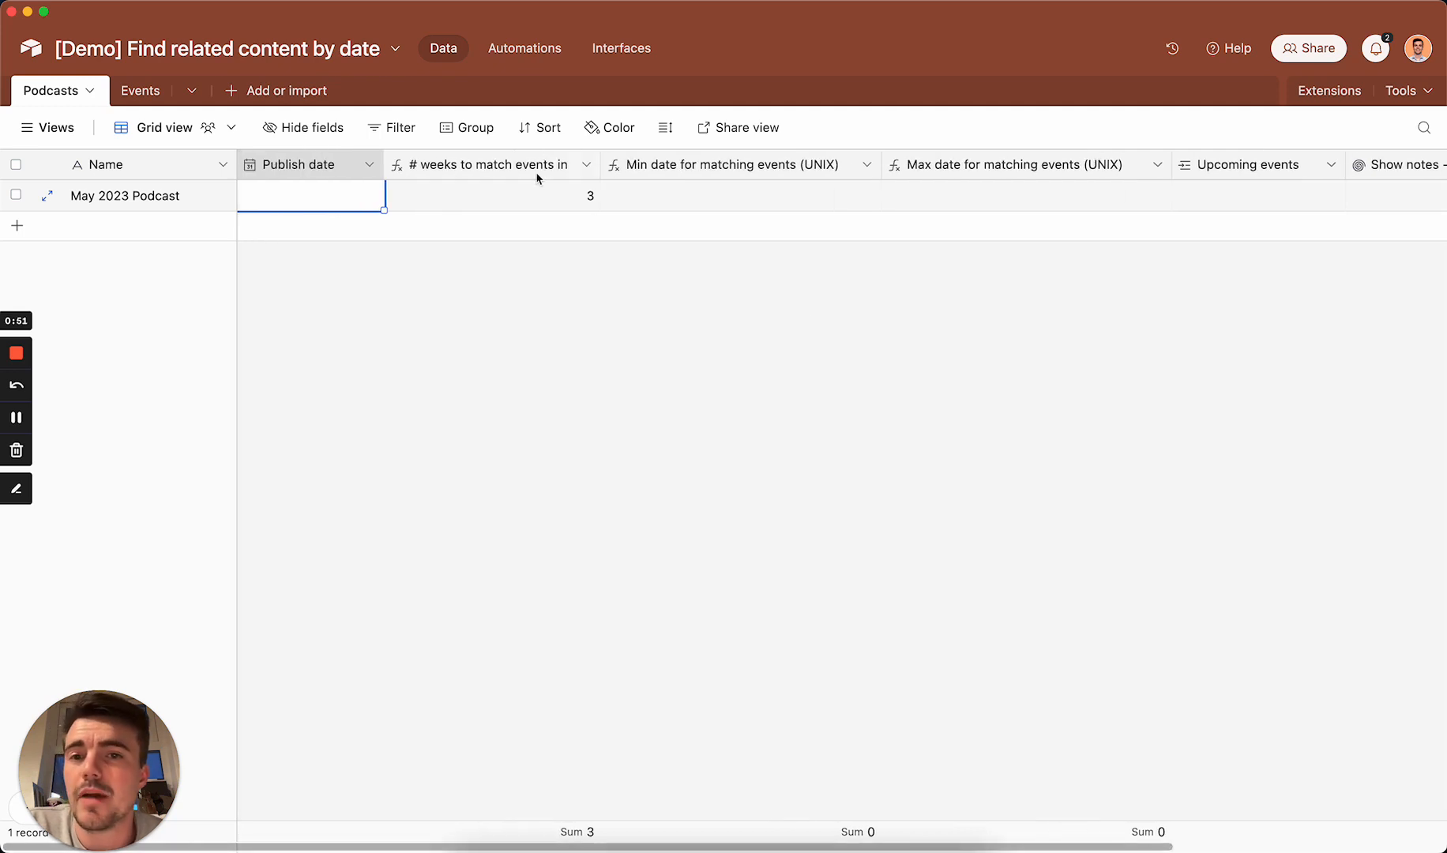
{"action": "left_click", "coordinate": [546, 204]}
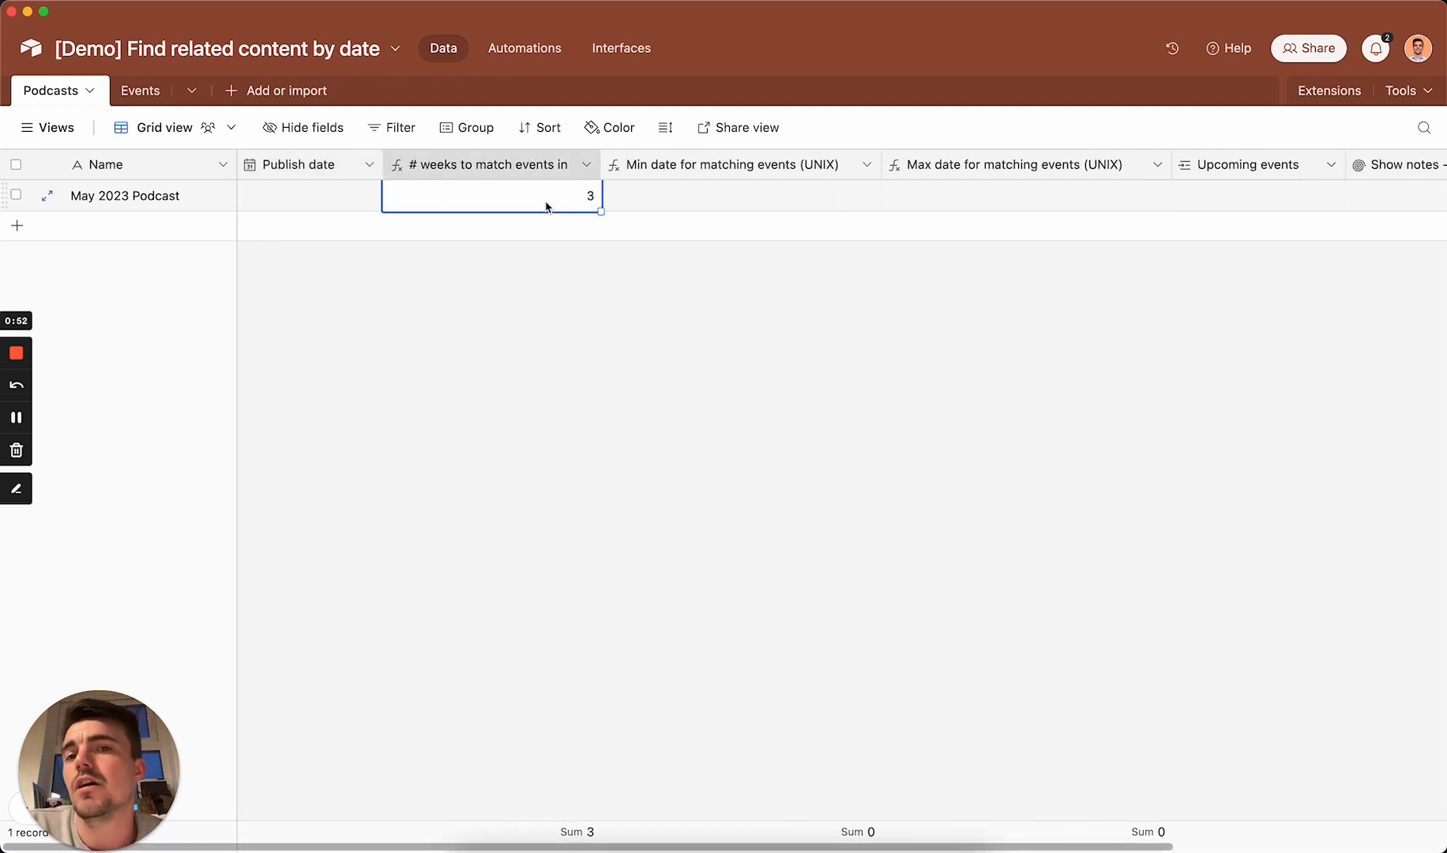
{"action": "double_click", "coordinate": [515, 162]}
{"action": "left_click", "coordinate": [681, 434]}
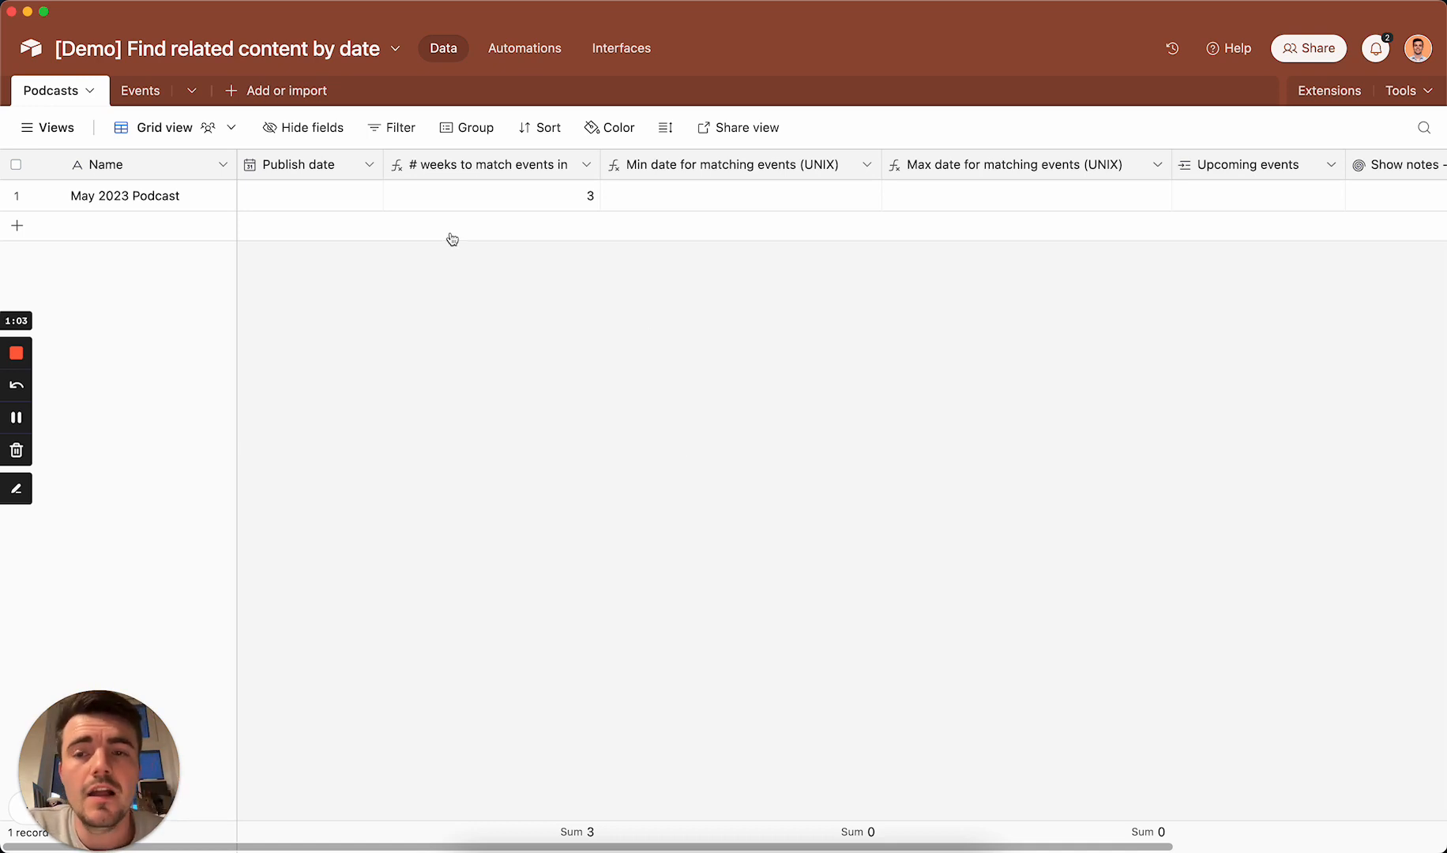
Step: Set the May 2023 Podcast's publish date to 5 May 2023
{"action": "left_click", "coordinate": [323, 207]}
{"action": "left_click", "coordinate": [323, 207]}
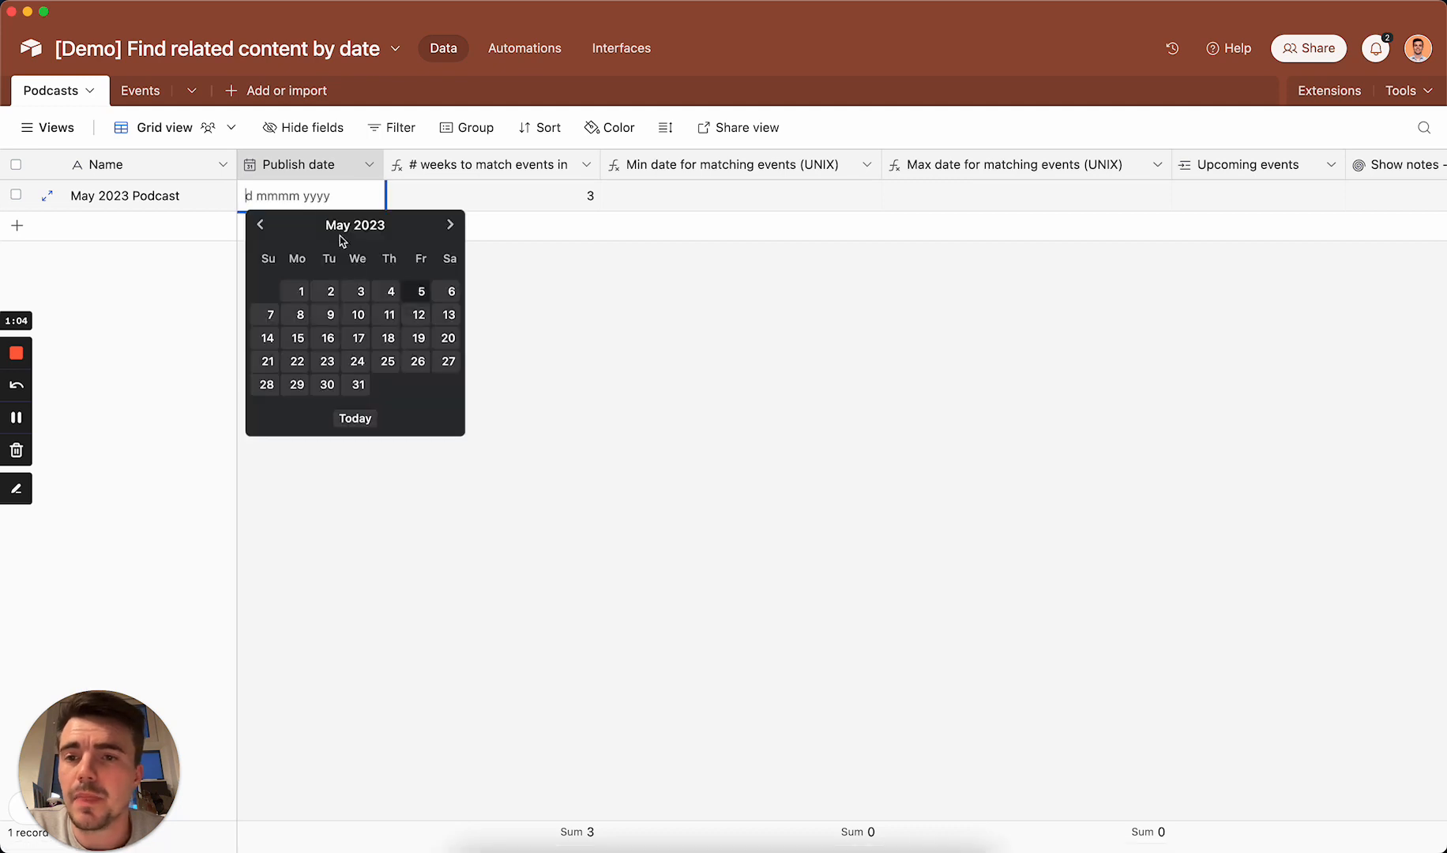
{"action": "left_click", "coordinate": [418, 291]}
Step: Examine the "Min date for matching events (UNIX)" field's value and how its formula converts the publish date
{"action": "scroll", "coordinate": [418, 293], "scroll_direction": "right", "scroll_amount": 5}
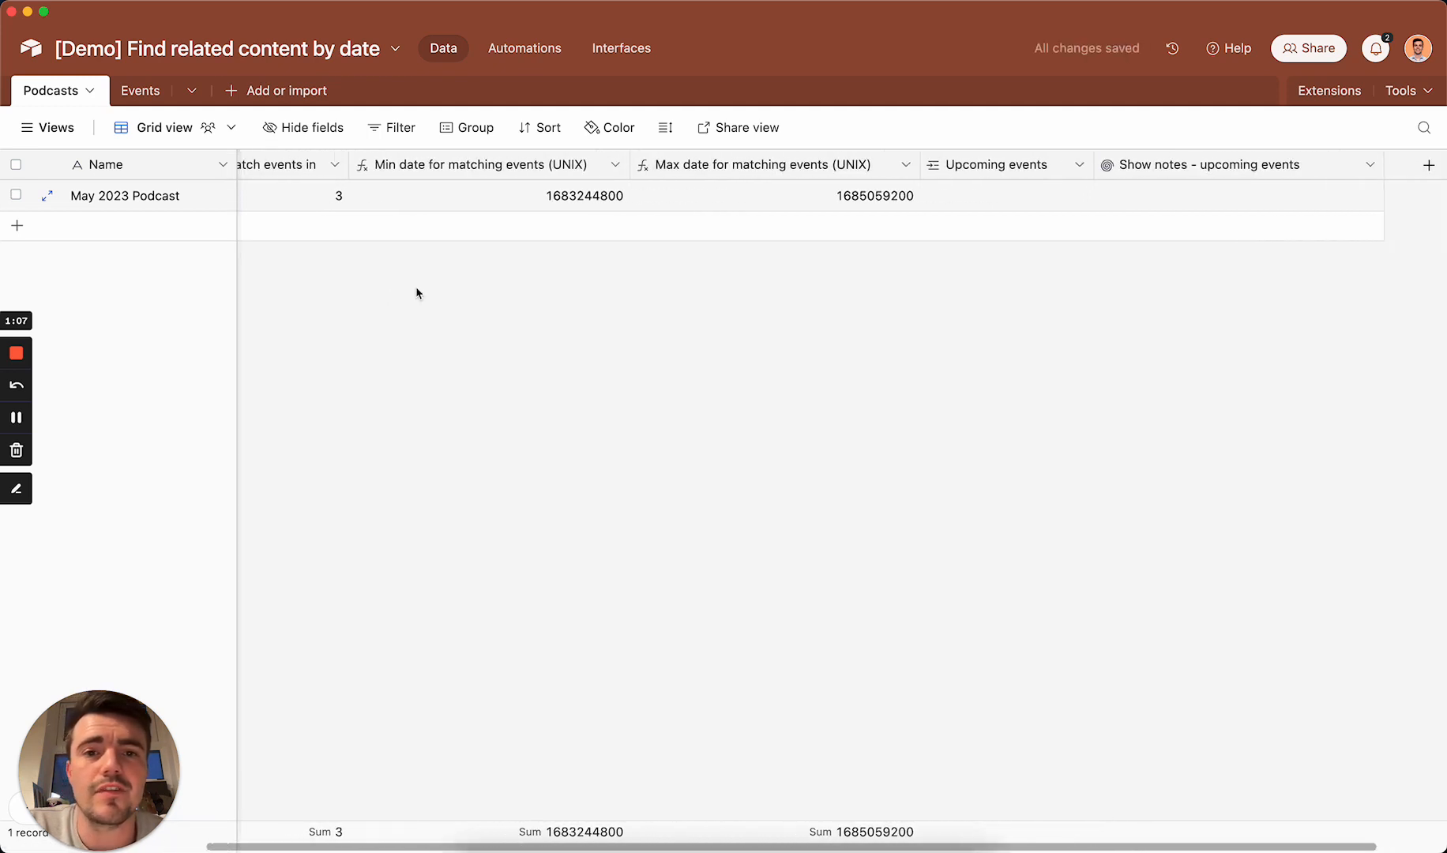
{"action": "left_click", "coordinate": [617, 197]}
{"action": "scroll", "coordinate": [617, 200], "scroll_direction": "left", "scroll_amount": 2}
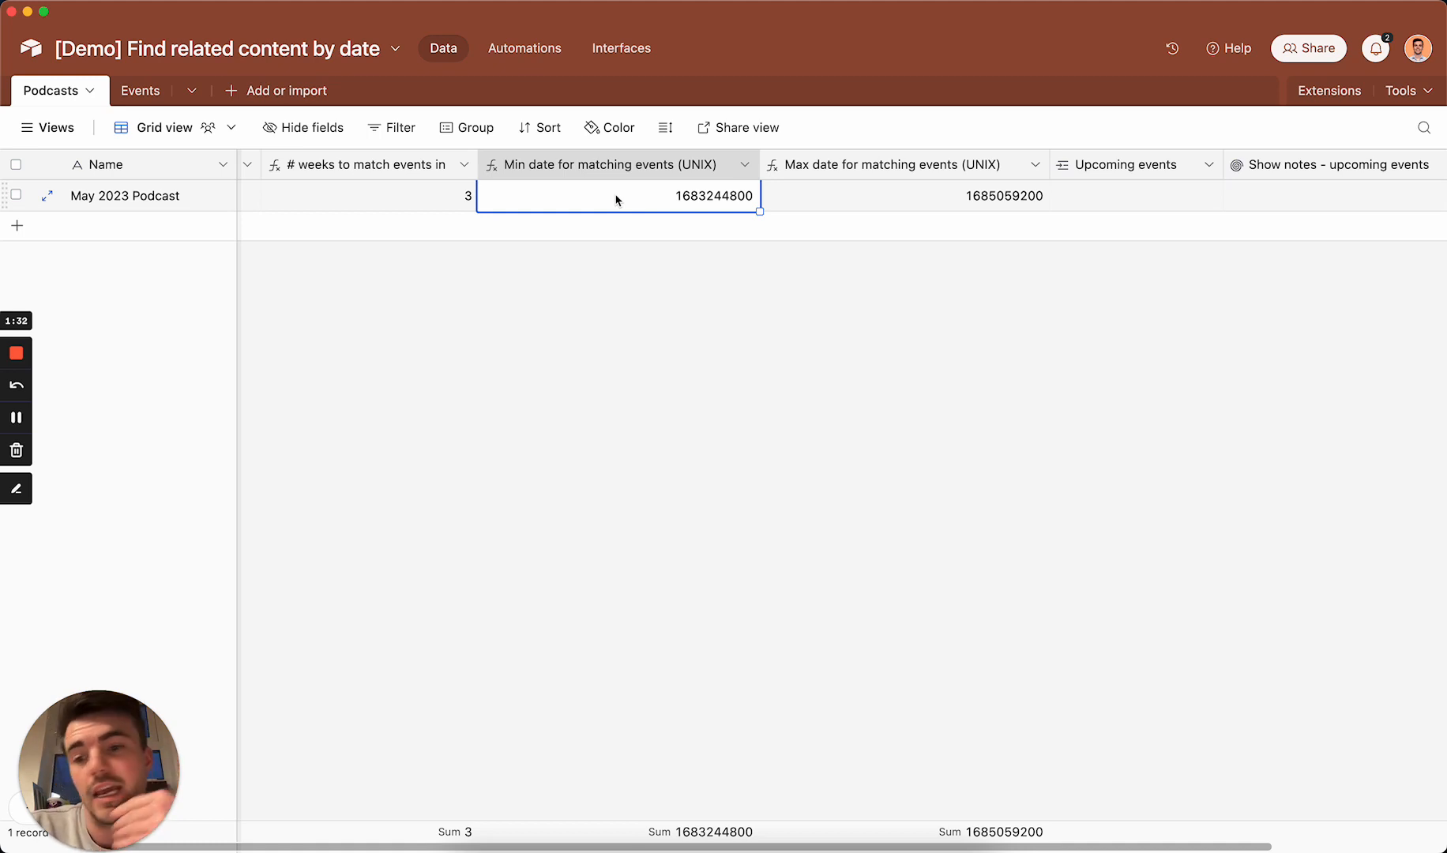
{"action": "scroll", "coordinate": [616, 200], "scroll_direction": "left", "scroll_amount": 2}
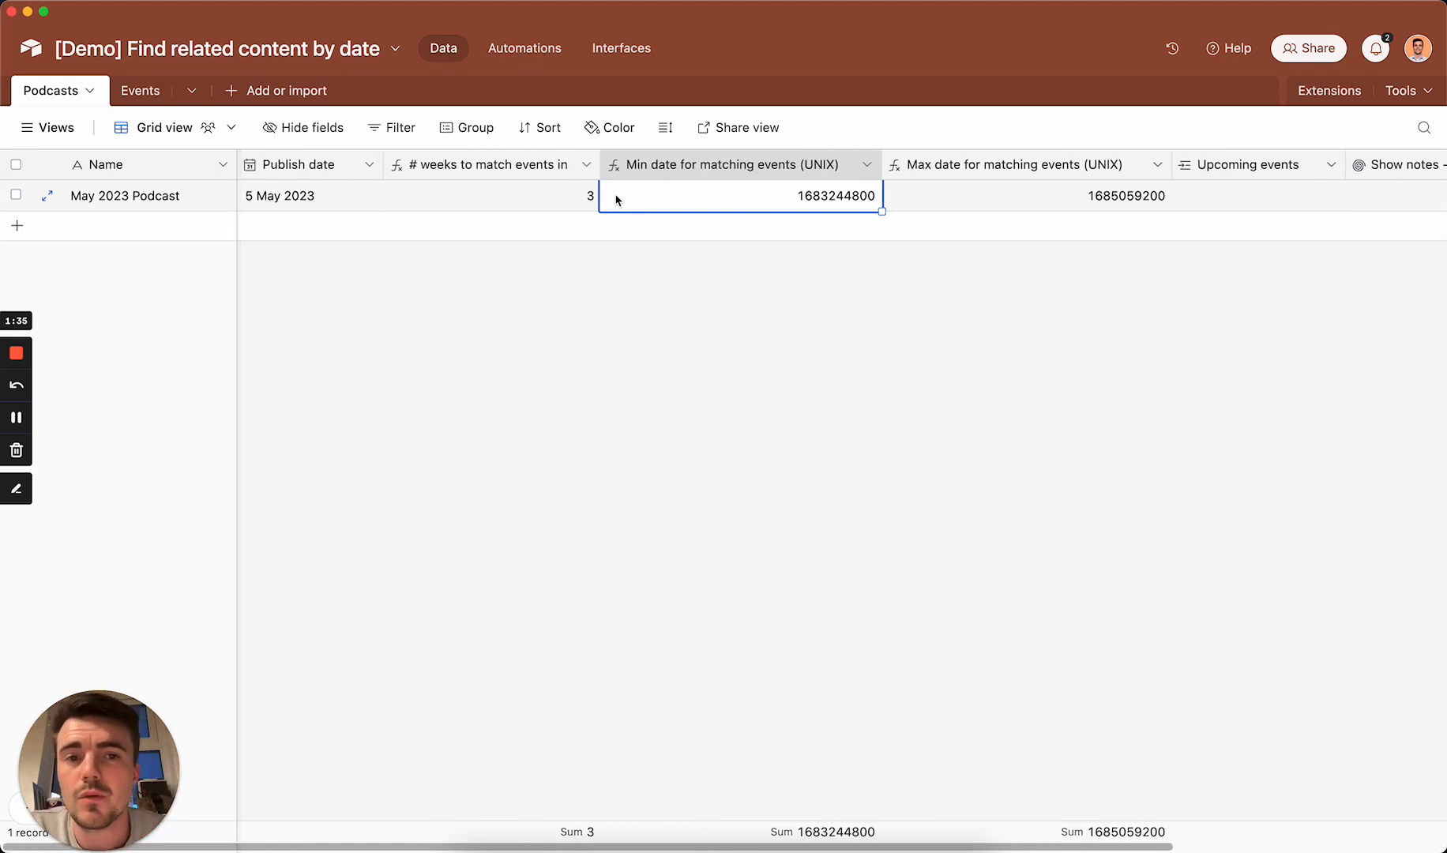
{"action": "double_click", "coordinate": [708, 164]}
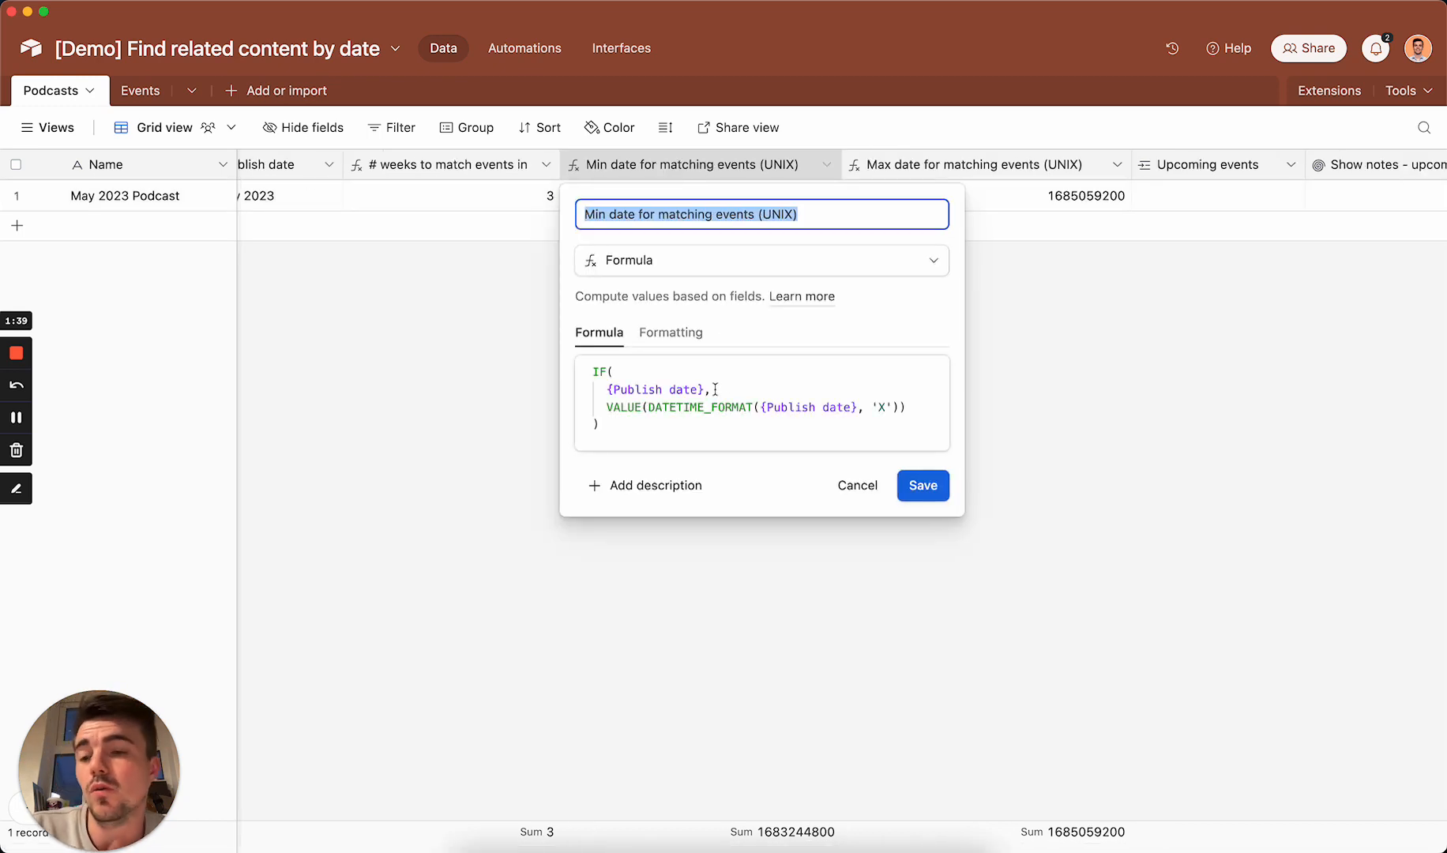
{"action": "left_click", "coordinate": [763, 407]}
{"action": "left_click_drag", "start_coordinate": [767, 408], "coordinate": [851, 408]}
{"action": "left_click", "coordinate": [852, 409]}
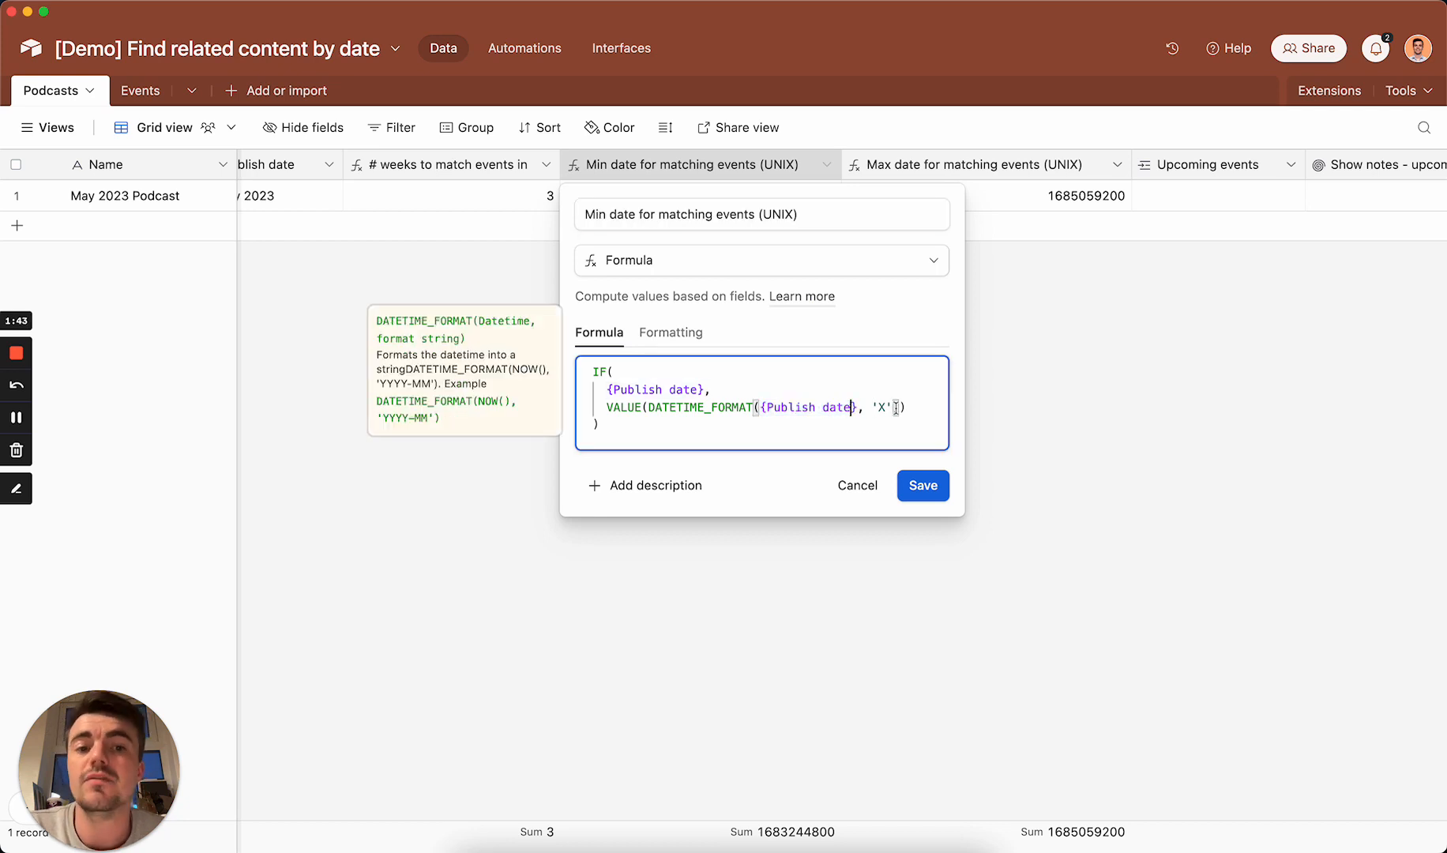
{"action": "left_click", "coordinate": [895, 407]}
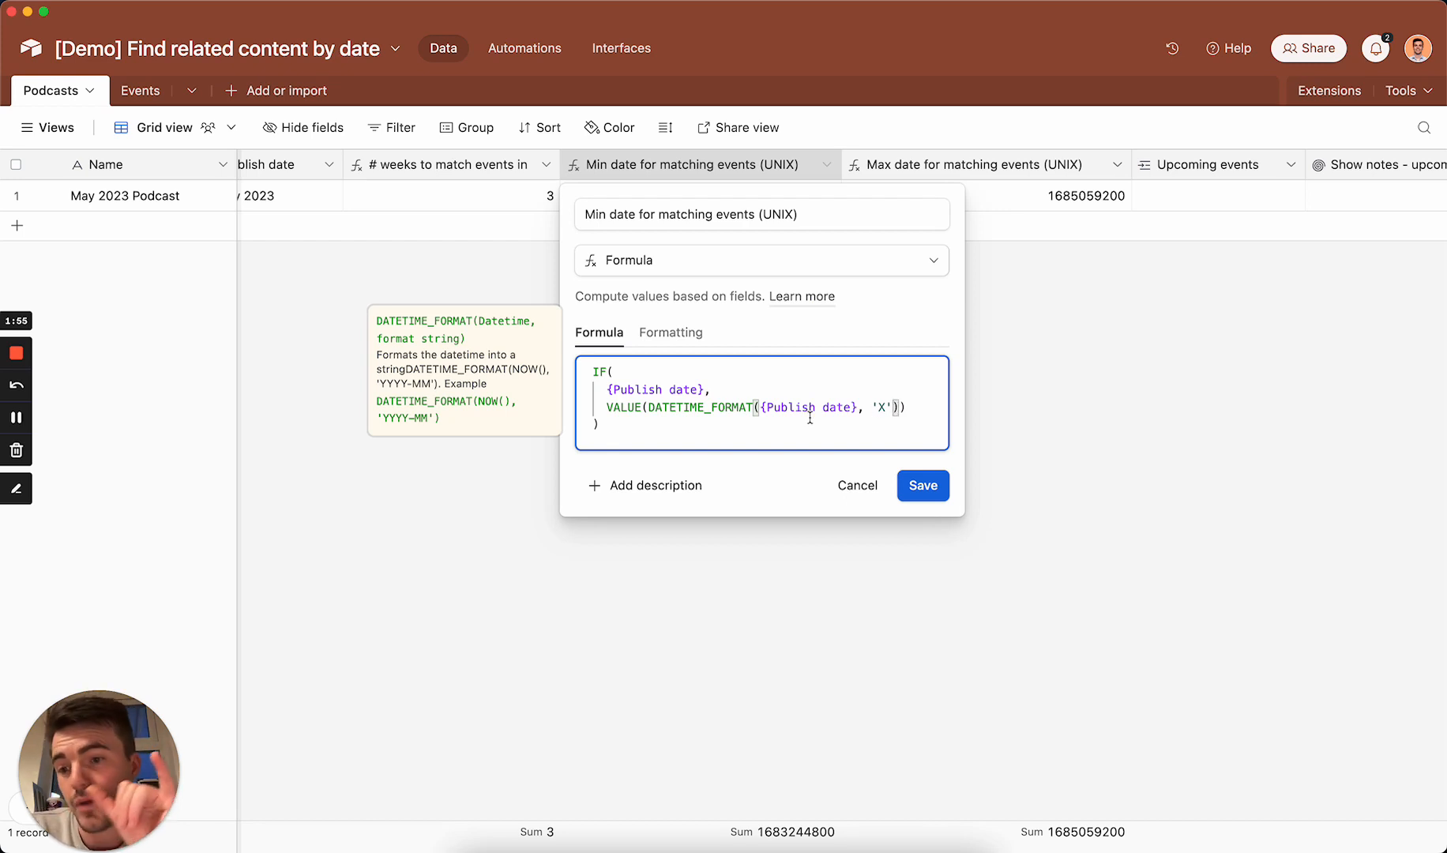
{"action": "left_click", "coordinate": [939, 487]}
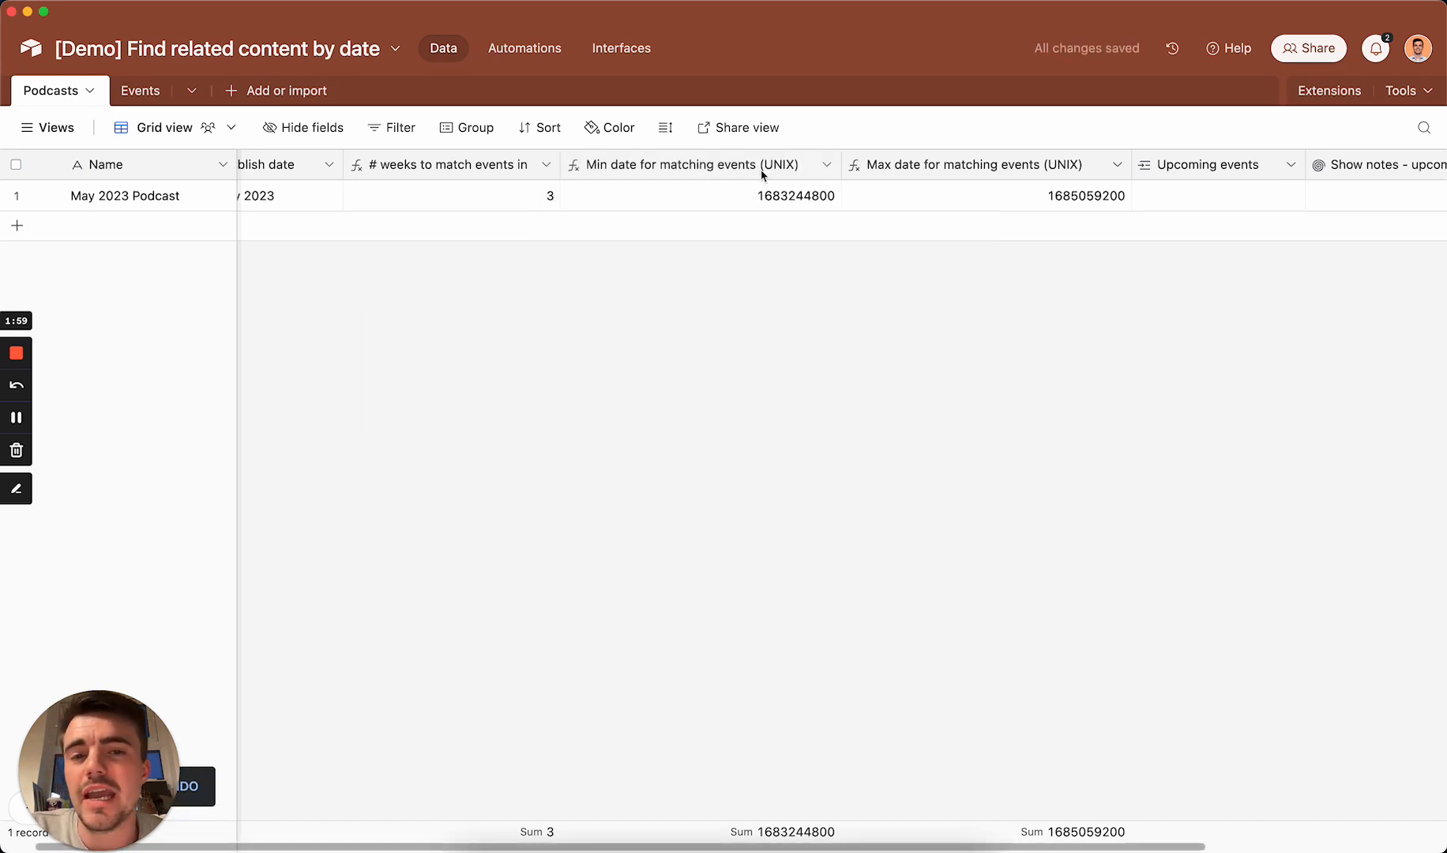
{"action": "left_click", "coordinate": [772, 204]}
{"action": "scroll", "coordinate": [814, 283], "scroll_direction": "left", "scroll_amount": 2}
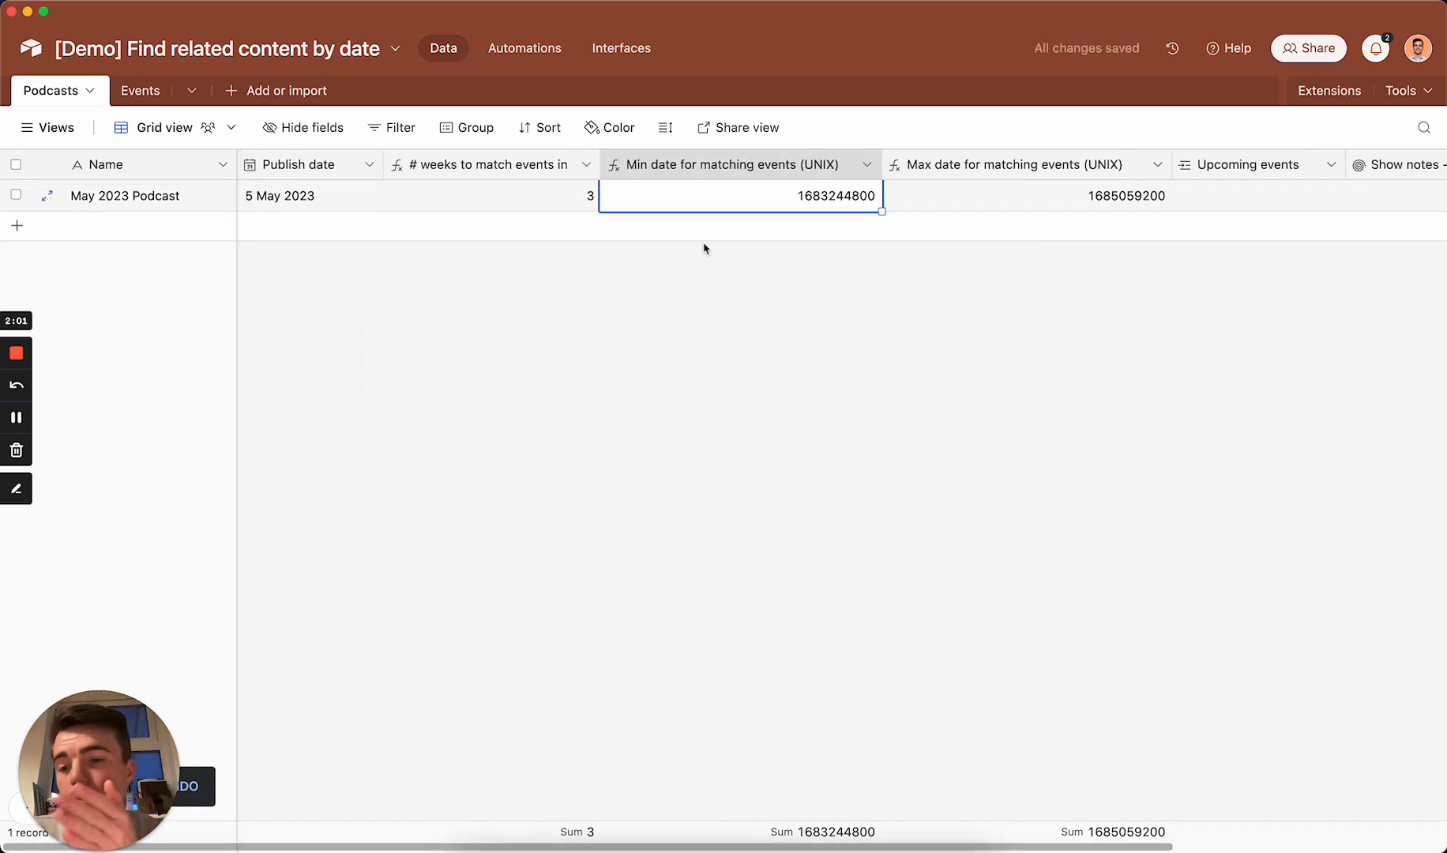
Step: Examine how the "Max date for matching events (UNIX)" formula adds the number of weeks to the publish date, leaving it unedited
{"action": "scroll", "coordinate": [704, 248], "scroll_direction": "right", "scroll_amount": 5}
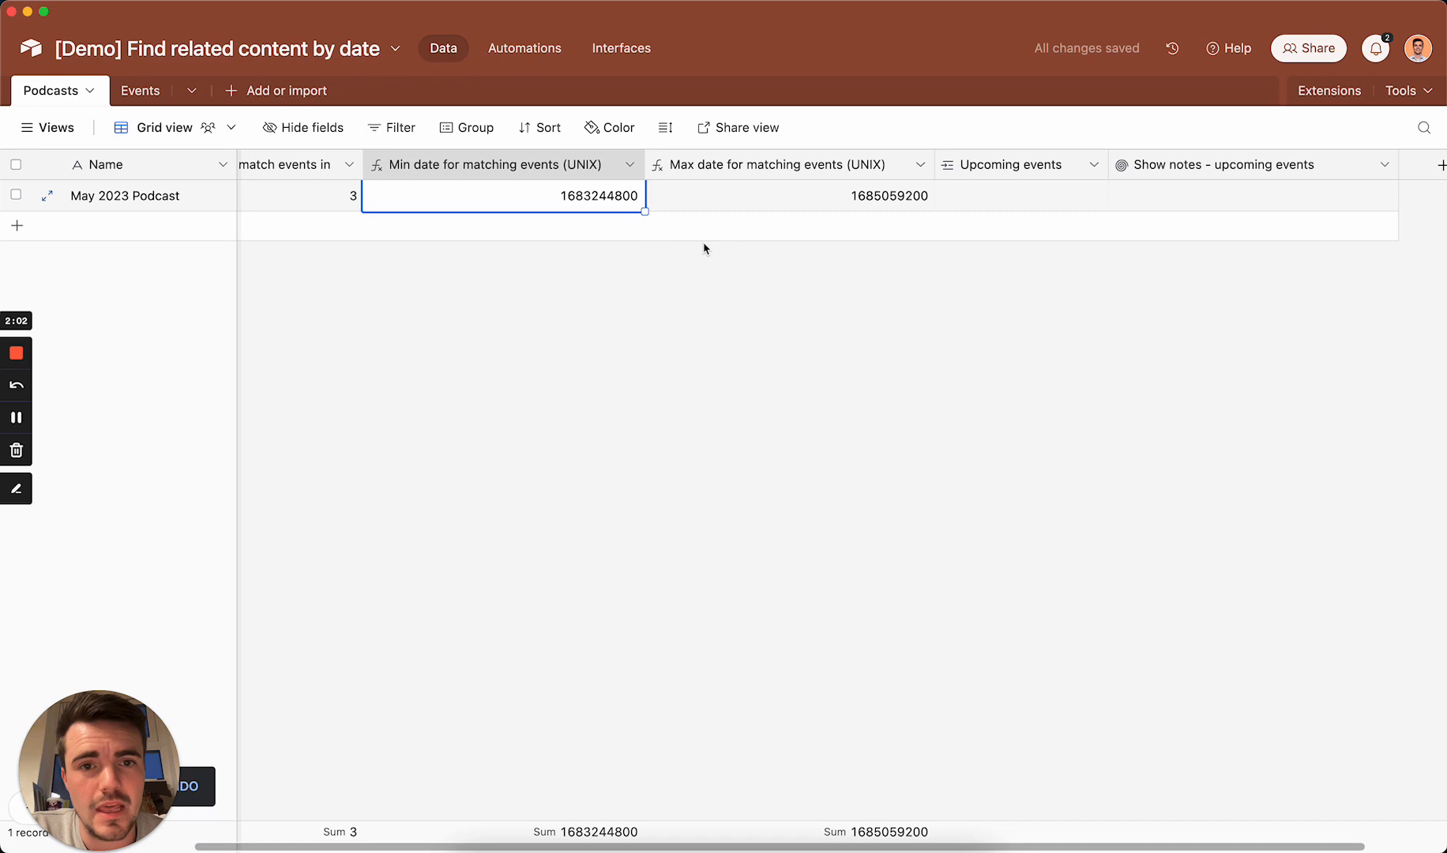
{"action": "left_click", "coordinate": [842, 194]}
{"action": "double_click", "coordinate": [834, 163]}
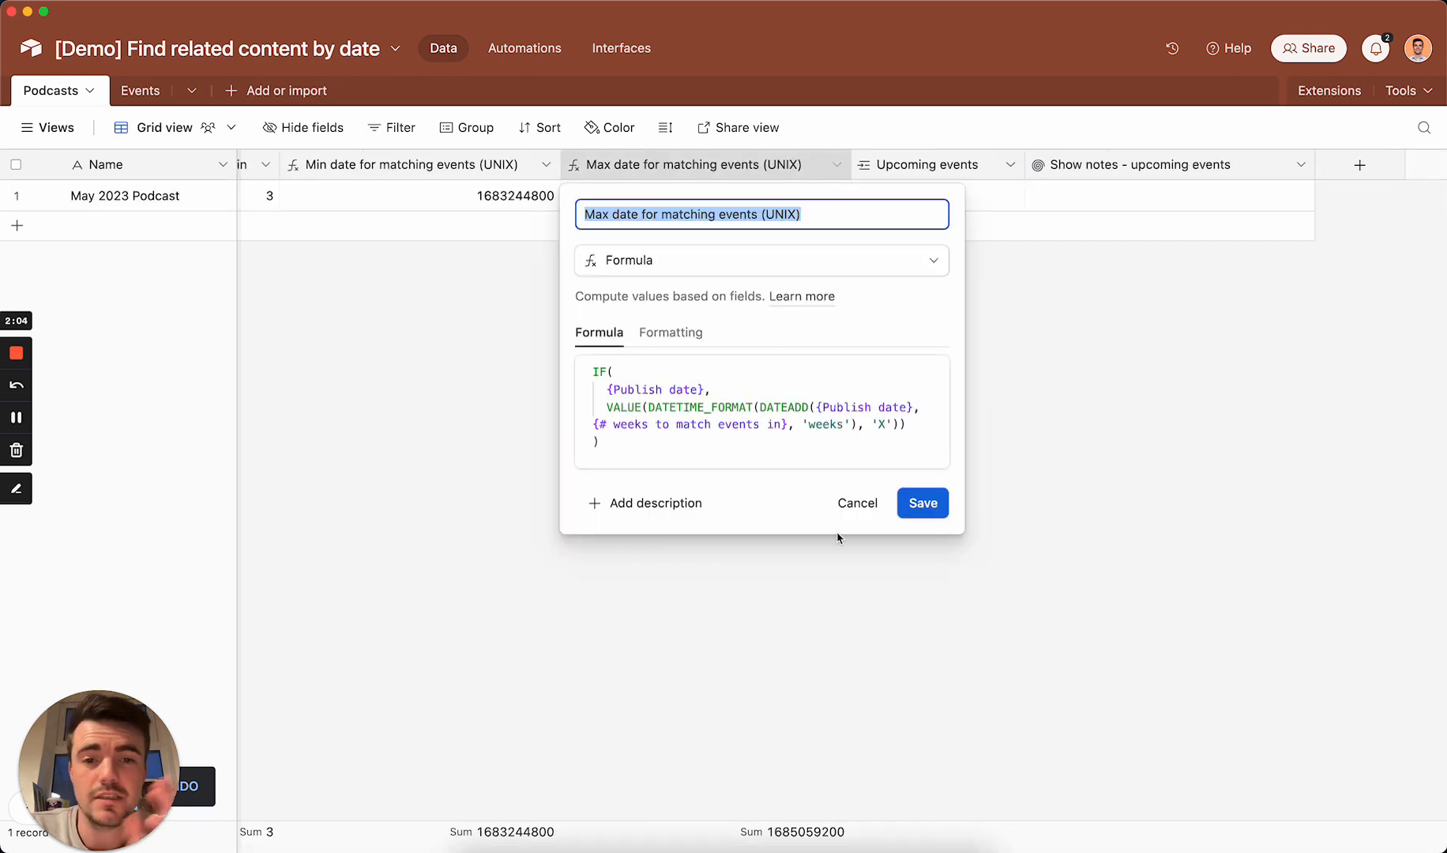
{"action": "left_click", "coordinate": [760, 408]}
{"action": "left_click", "coordinate": [836, 406]}
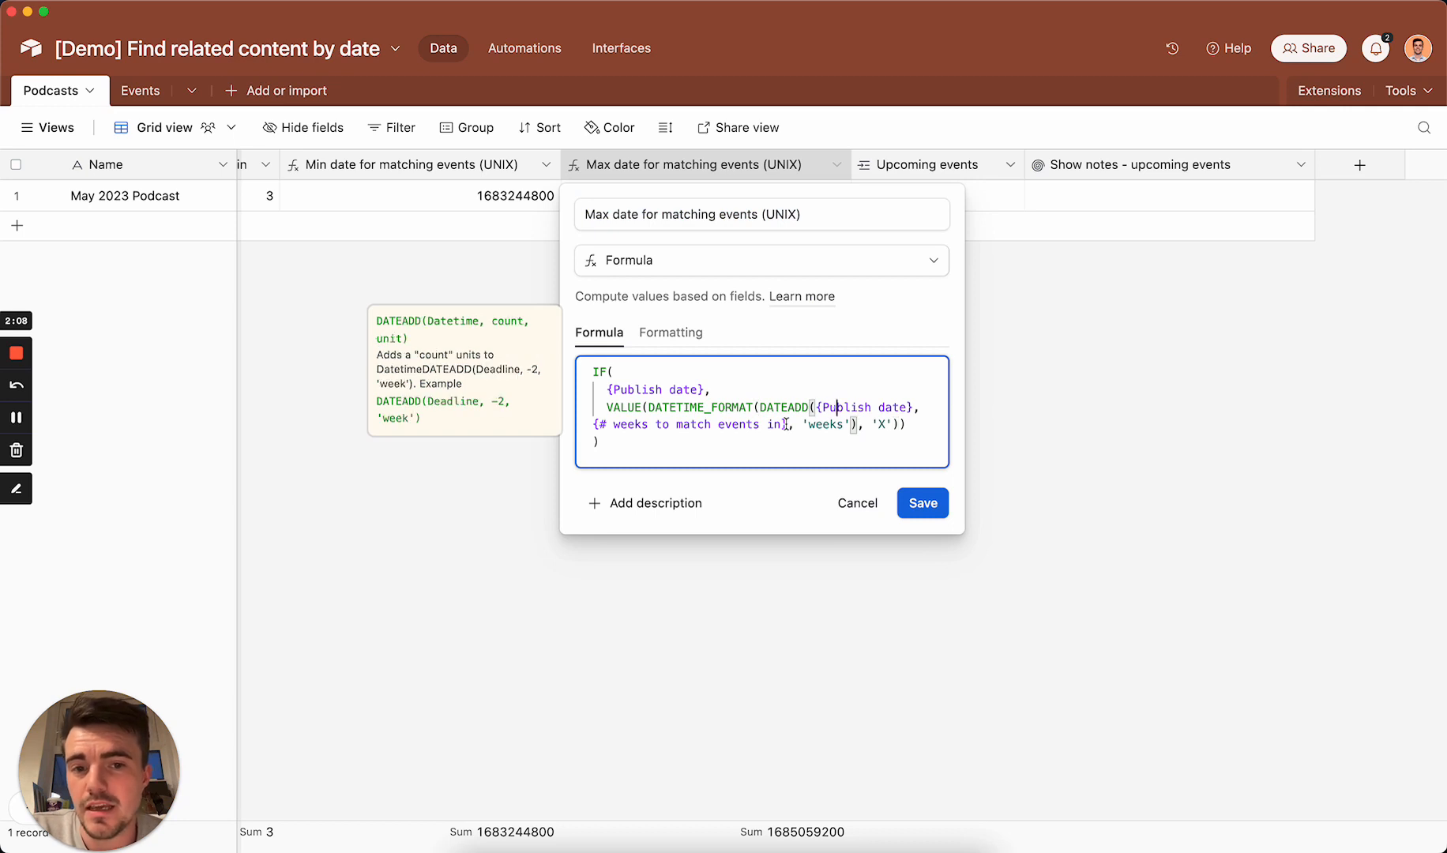
{"action": "left_click_drag", "start_coordinate": [789, 424], "coordinate": [597, 424]}
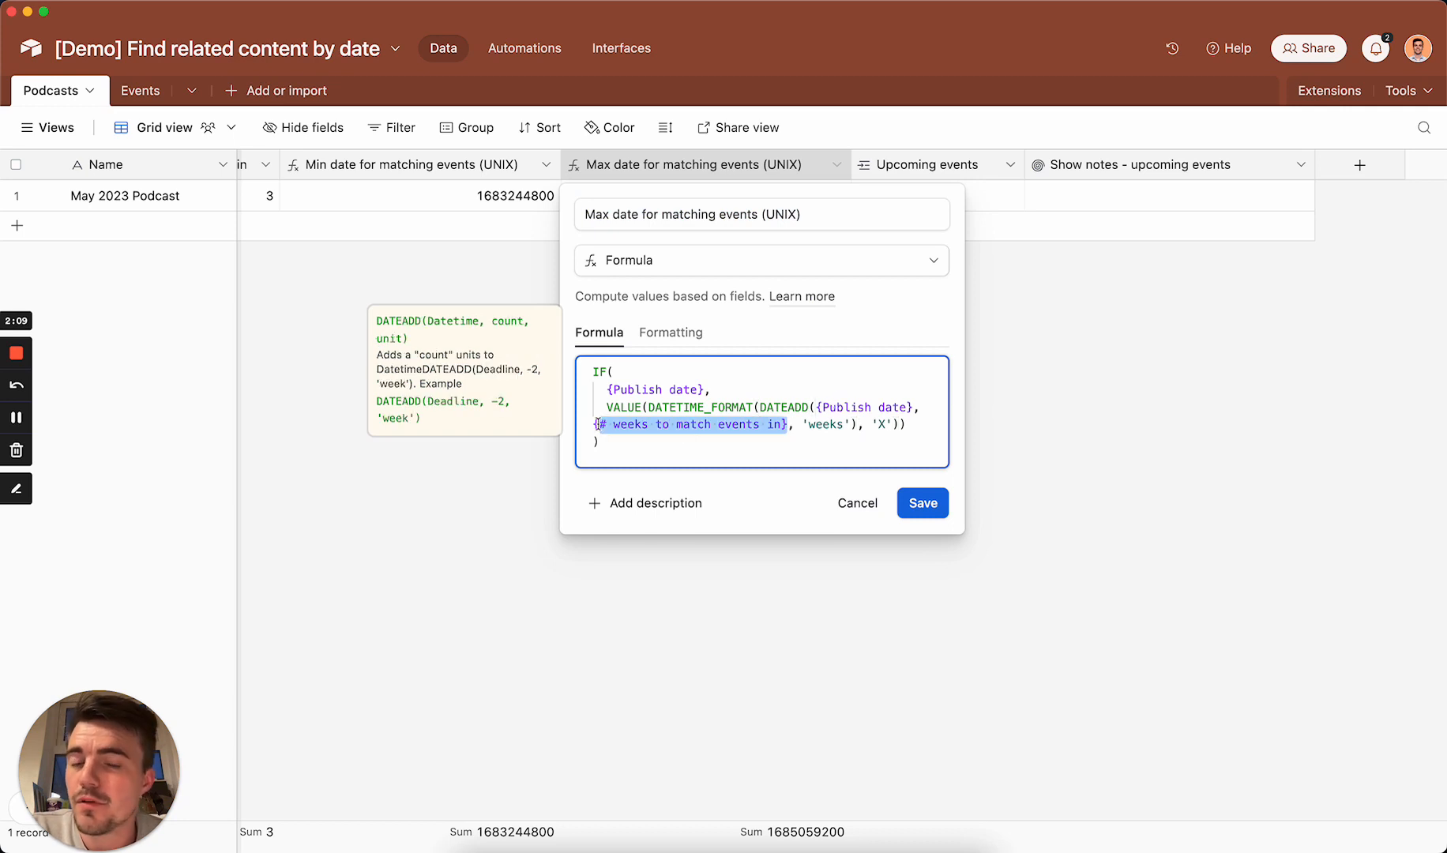
{"action": "left_click", "coordinate": [819, 408]}
{"action": "left_click", "coordinate": [859, 424]}
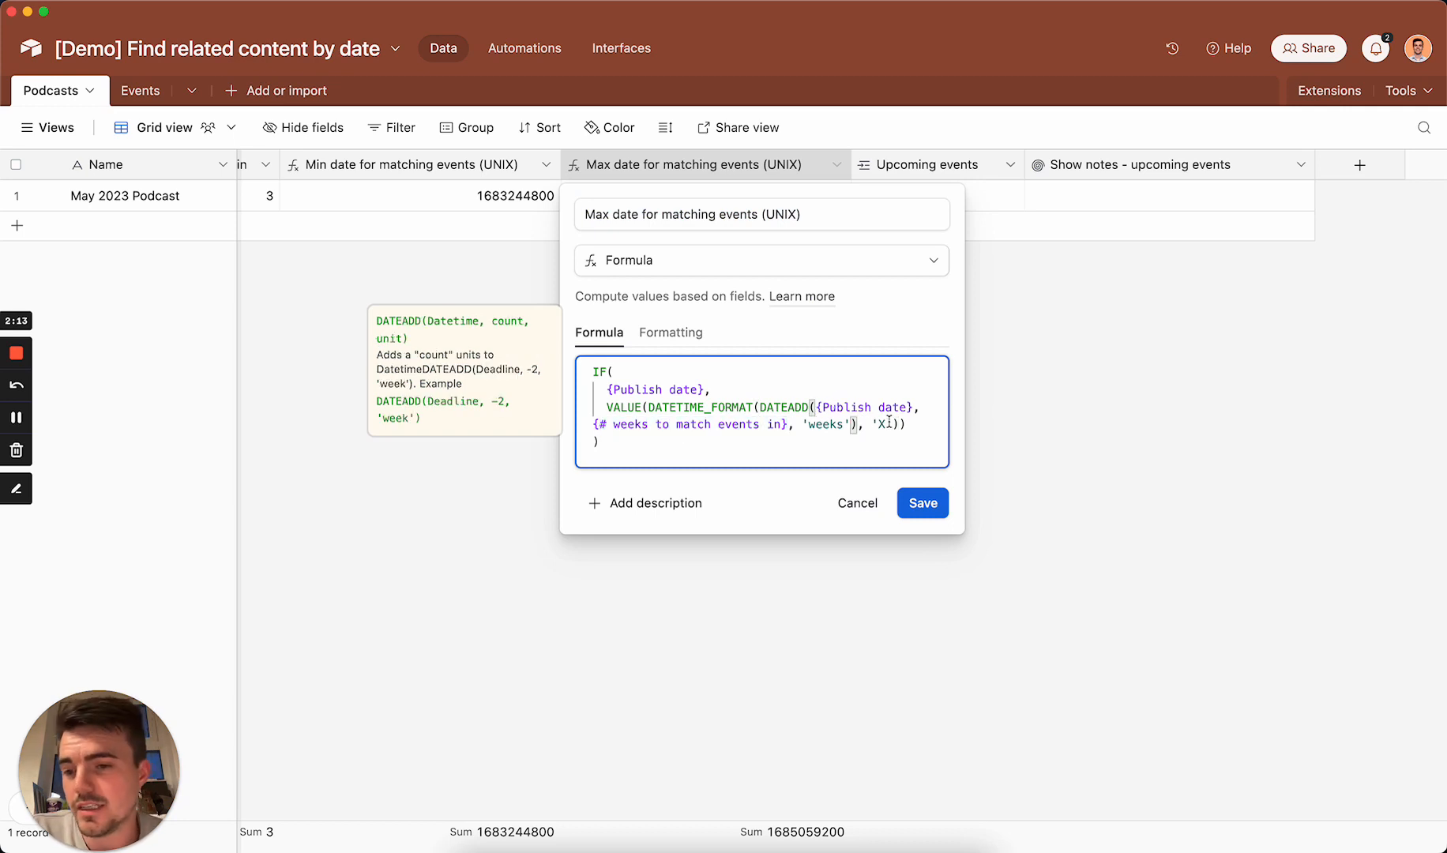
{"action": "left_click", "coordinate": [866, 515]}
{"action": "scroll", "coordinate": [864, 520], "scroll_direction": "left", "scroll_amount": 5}
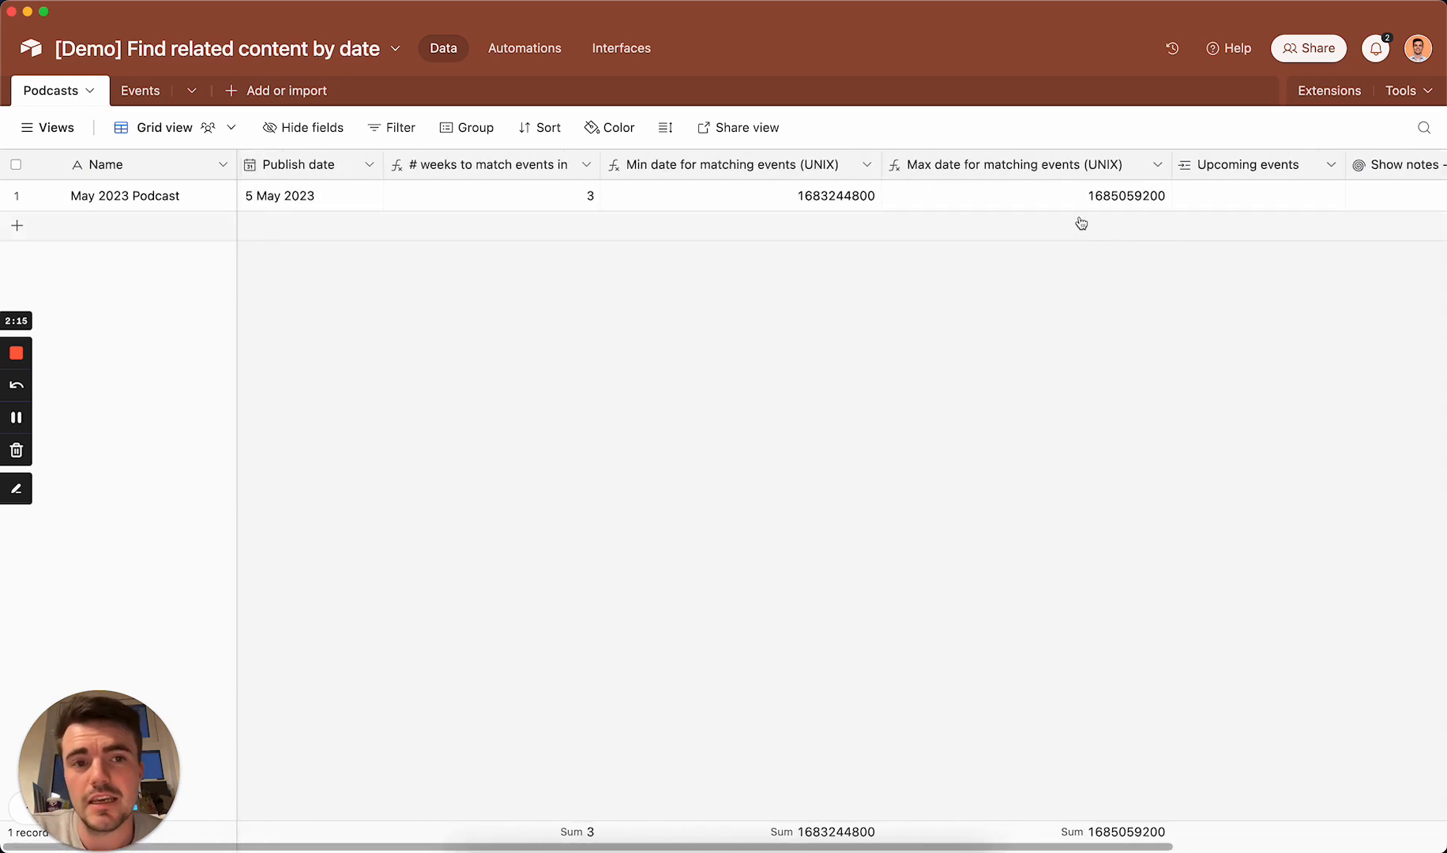
Step: Compare the May 2023 Podcast's minimum and maximum UNIX dates for matching events
{"action": "left_click", "coordinate": [1118, 198]}
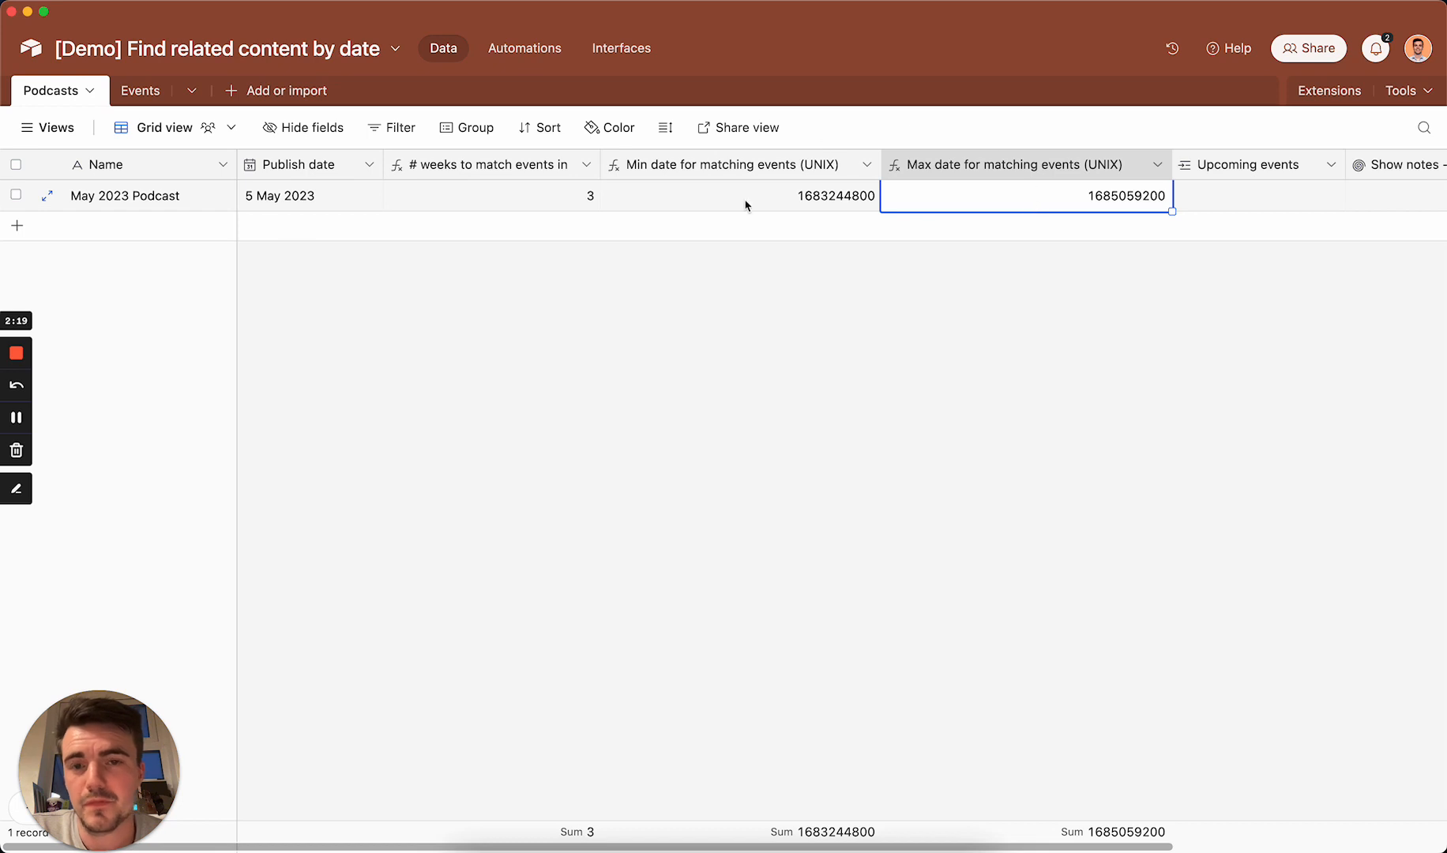
{"action": "left_click", "coordinate": [784, 207]}
{"action": "left_click", "coordinate": [947, 195]}
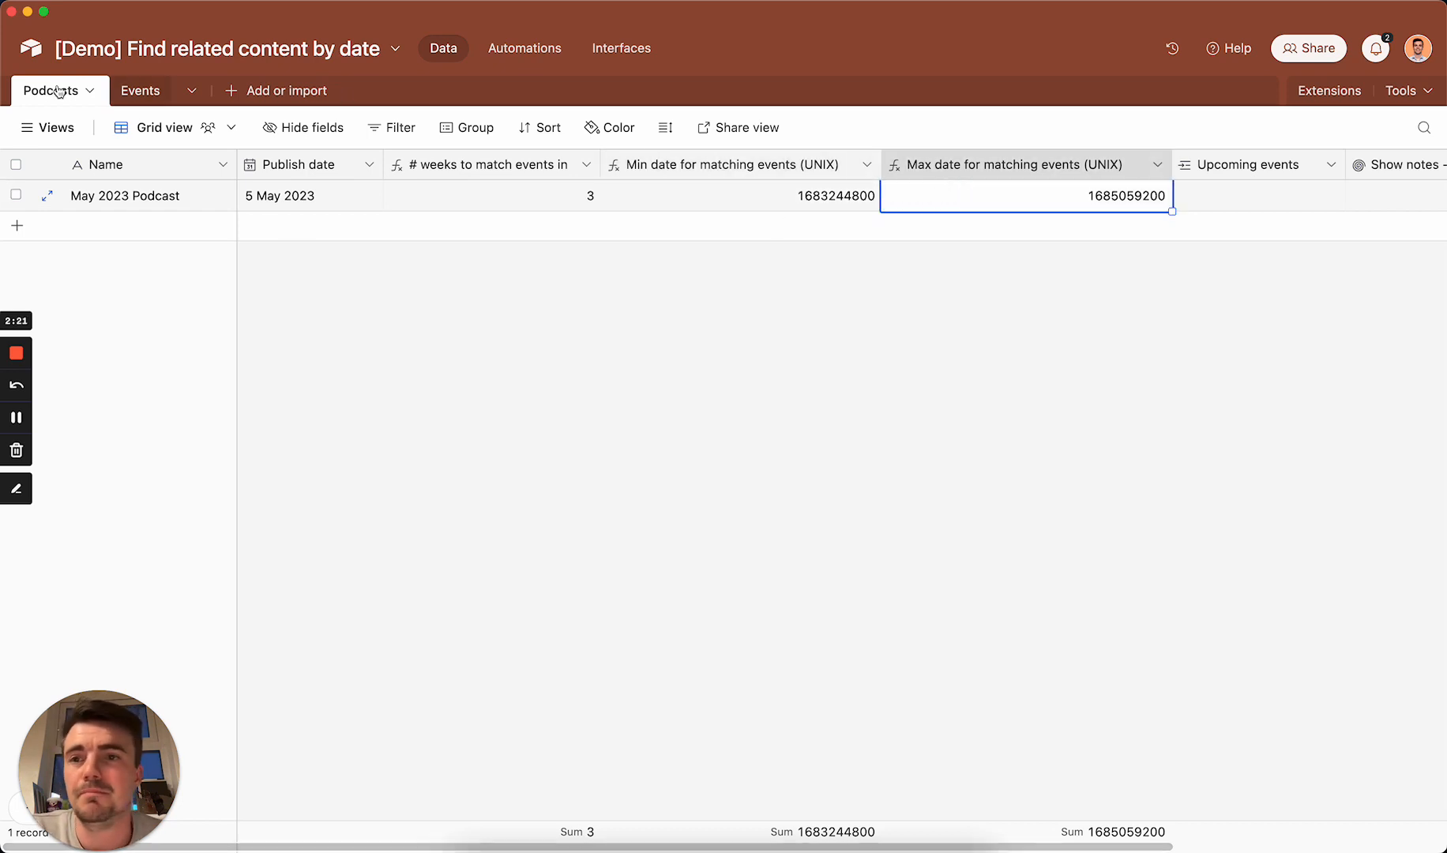
Step: Review the dates of the Conference day, Open day and End of year party records in the Events table
{"action": "left_click", "coordinate": [147, 87]}
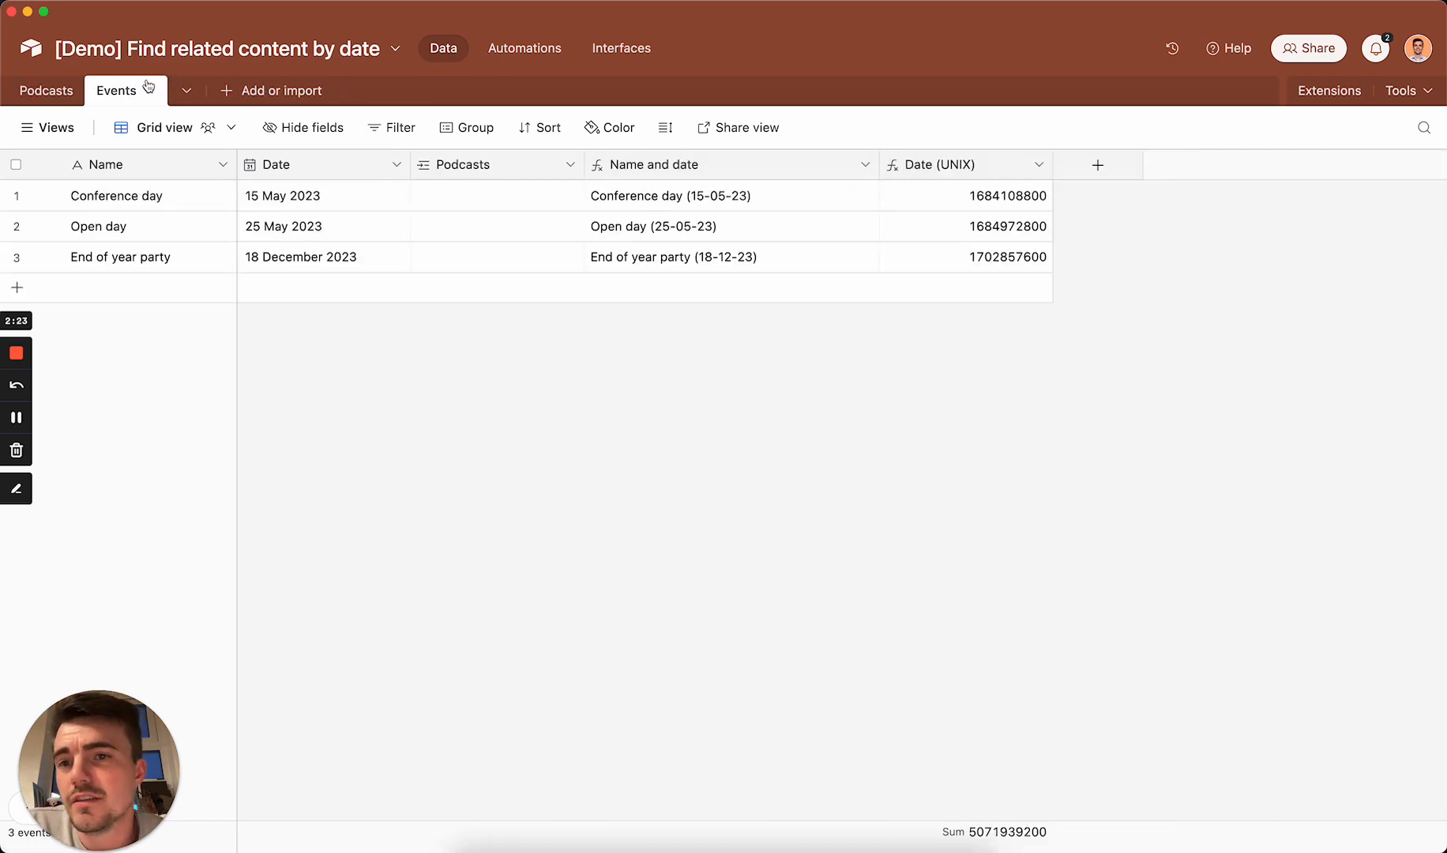
{"action": "left_click", "coordinate": [349, 196]}
{"action": "left_click", "coordinate": [326, 234]}
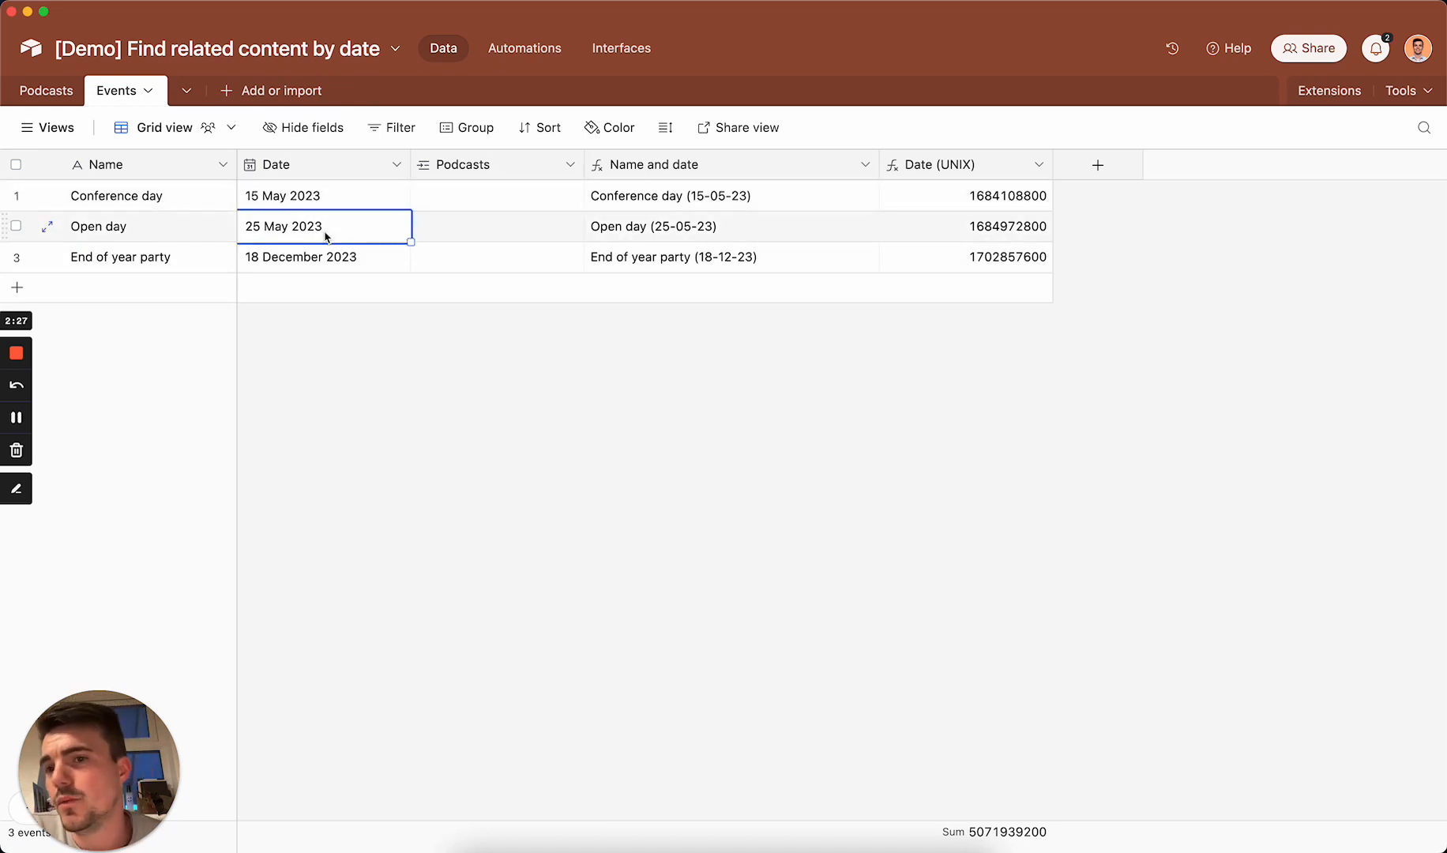
{"action": "left_click", "coordinate": [326, 262]}
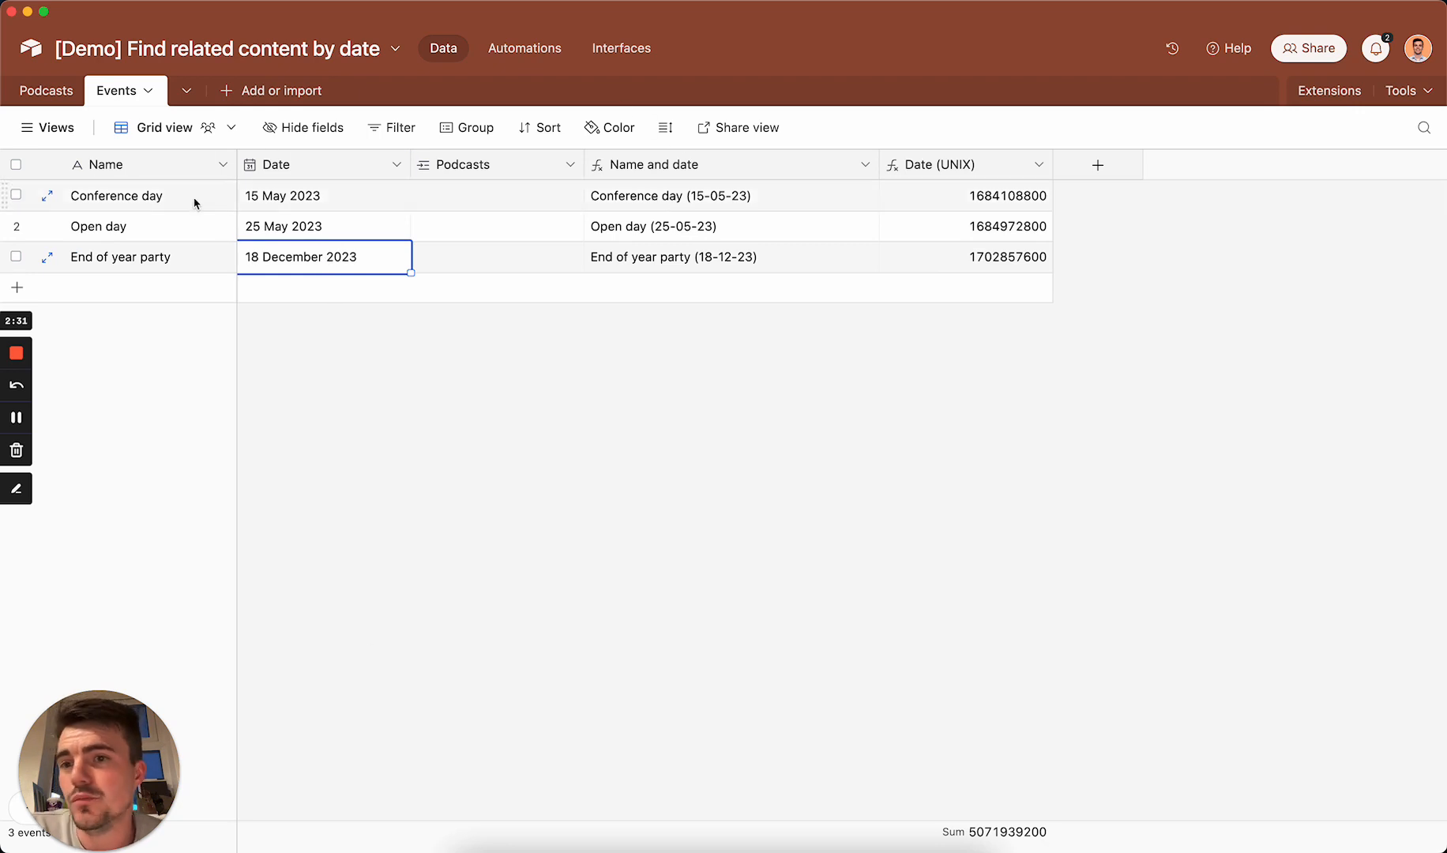
{"action": "left_click_drag", "start_coordinate": [195, 204], "coordinate": [172, 229]}
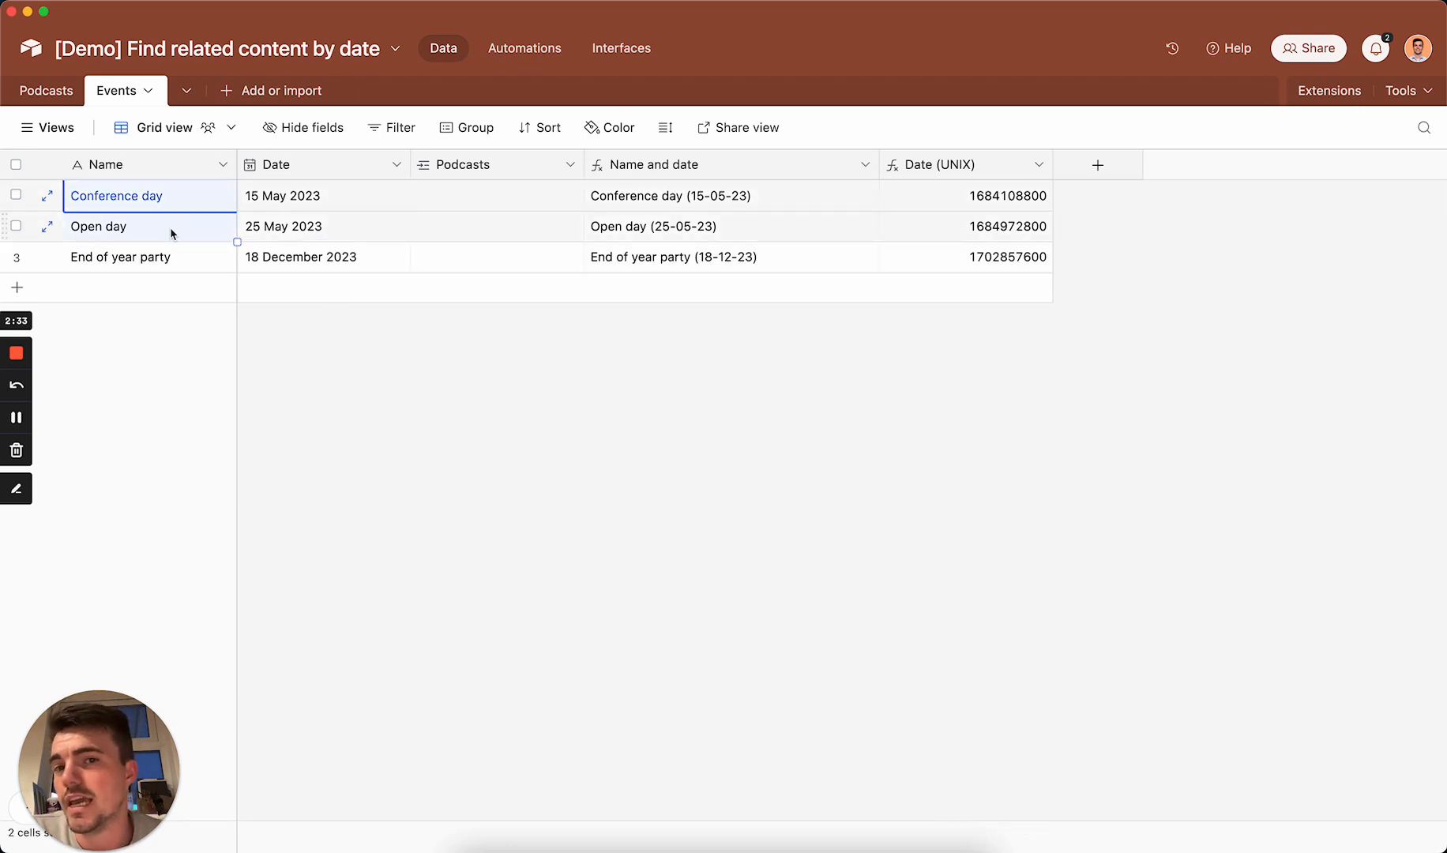
{"action": "left_click", "coordinate": [323, 271]}
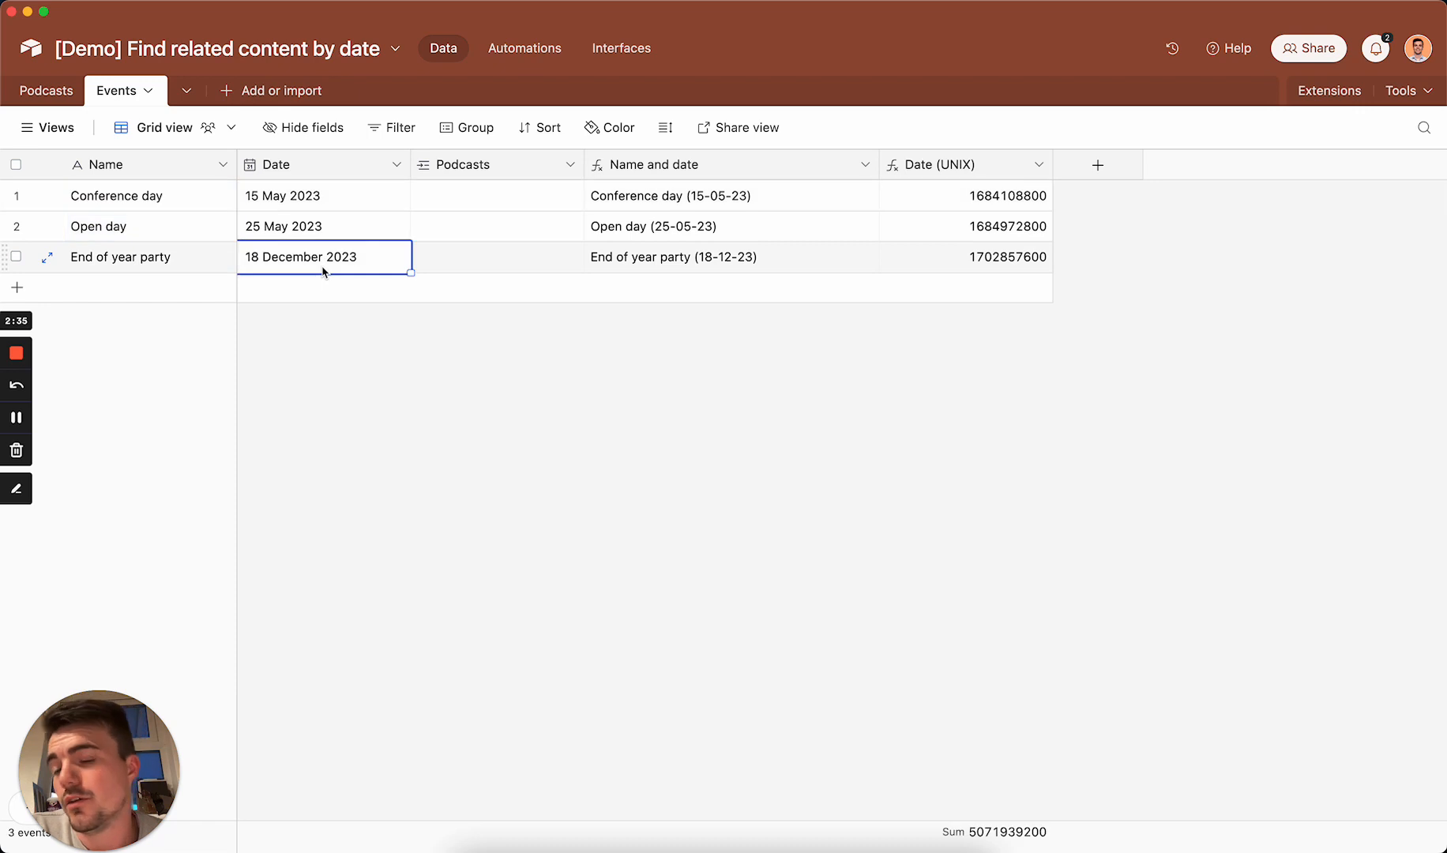
{"action": "left_click", "coordinate": [786, 434]}
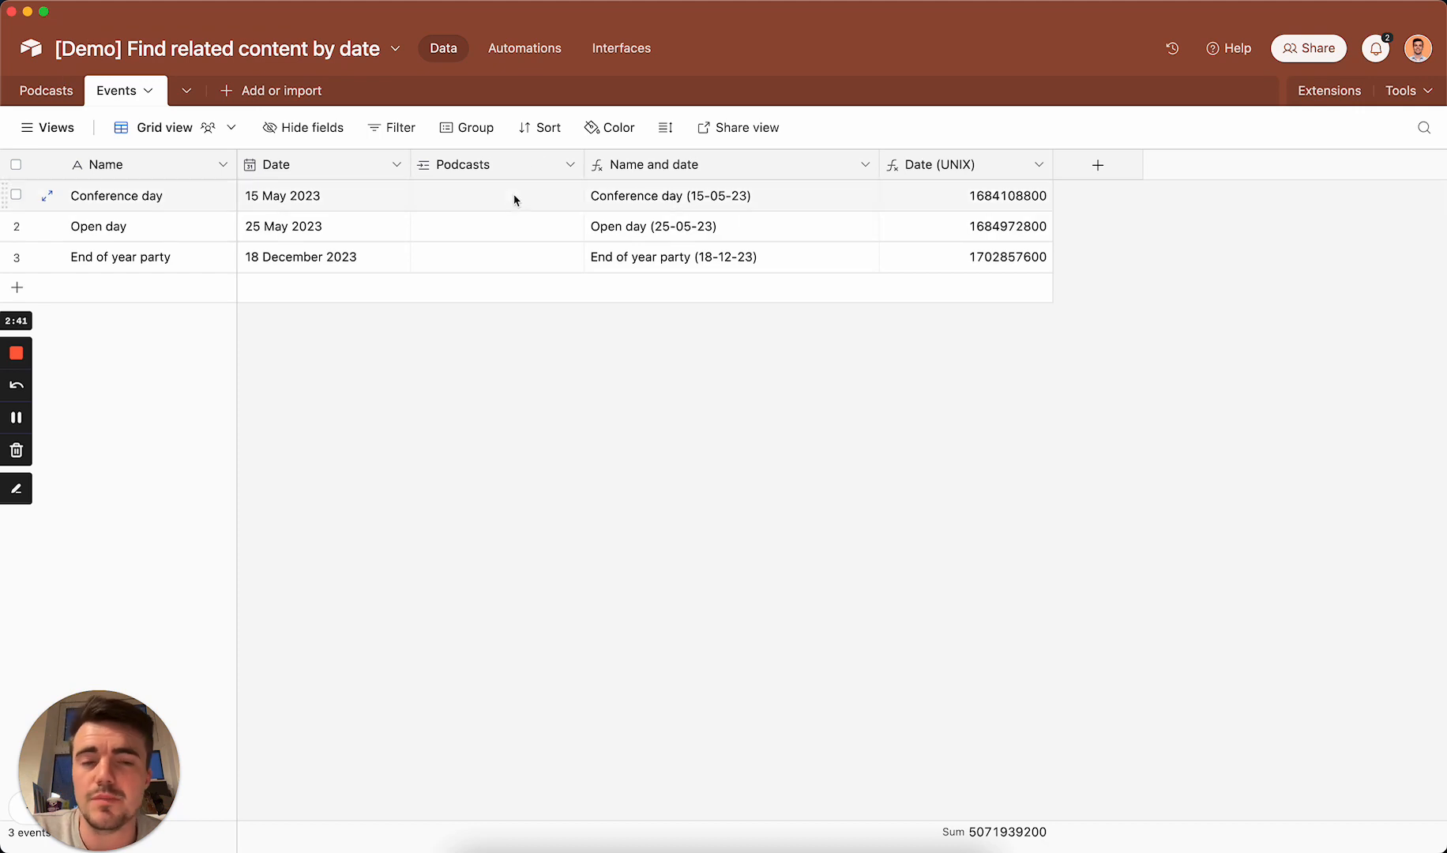
Step: Inspect the formulas of the "Date (UNIX)" and "Name and date" fields in the Events table without editing them
{"action": "left_click", "coordinate": [1010, 201]}
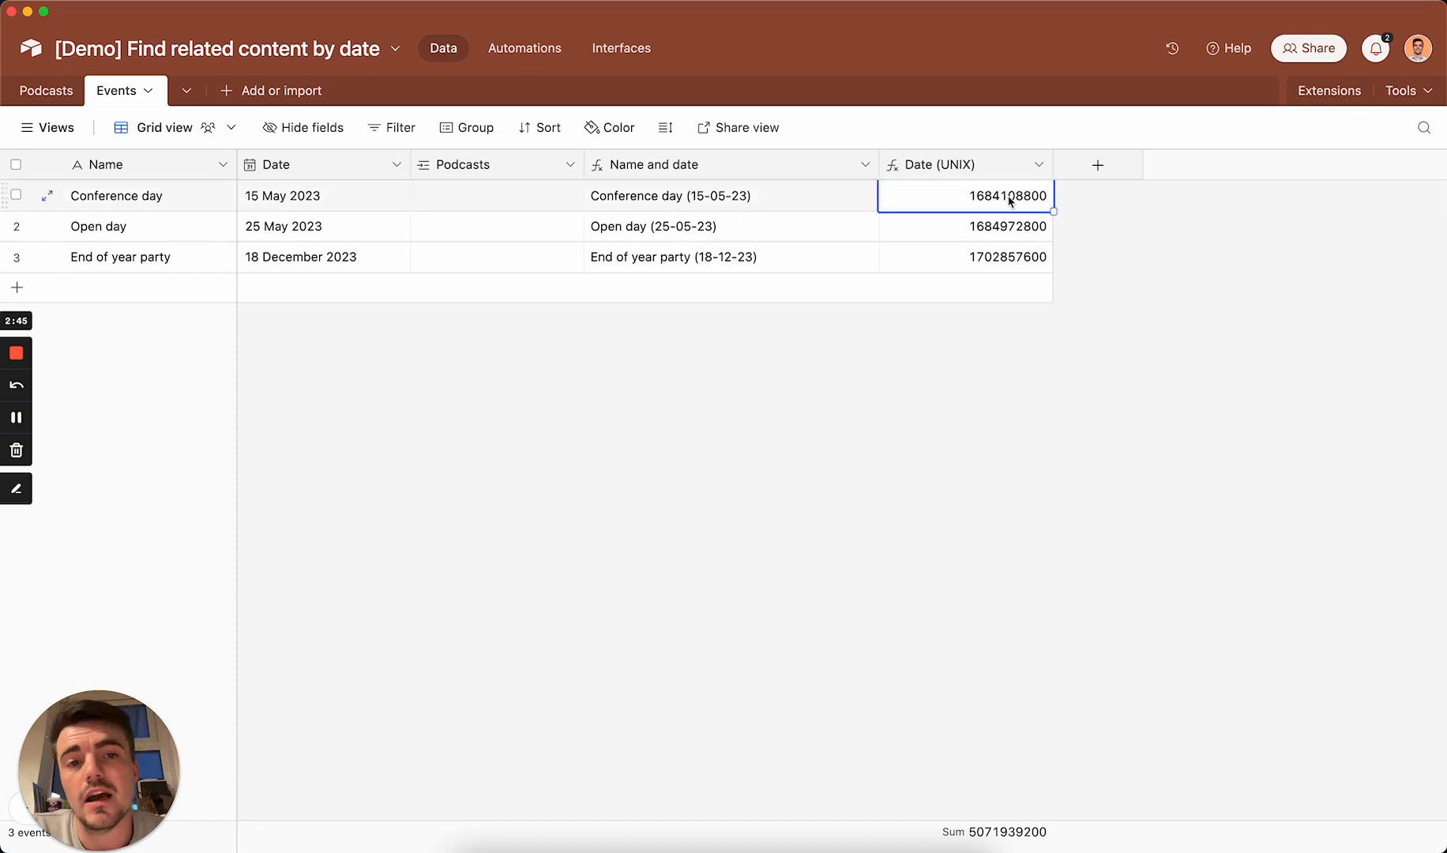
{"action": "double_click", "coordinate": [978, 176]}
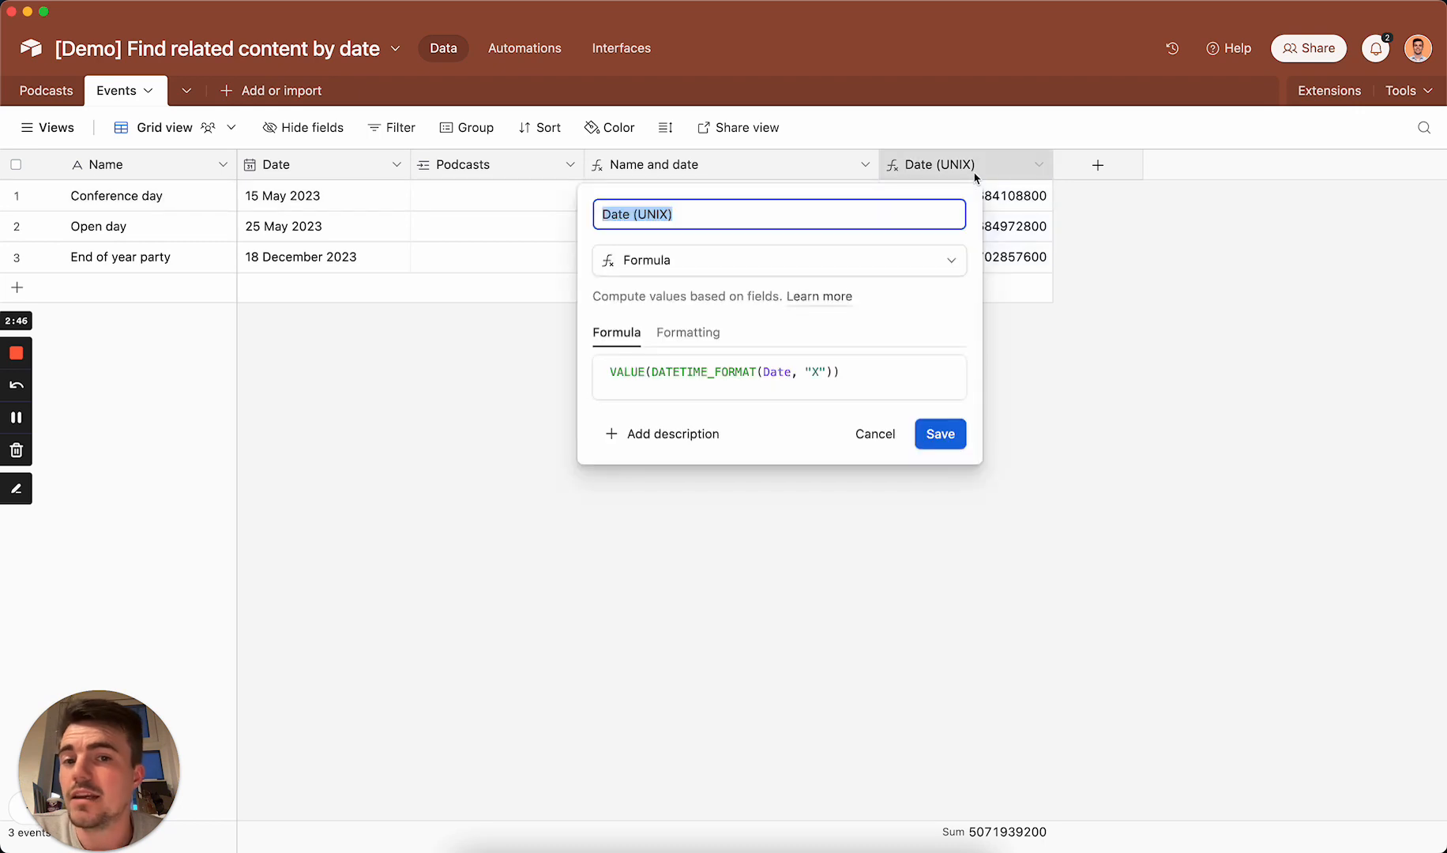
{"action": "left_click", "coordinate": [881, 437]}
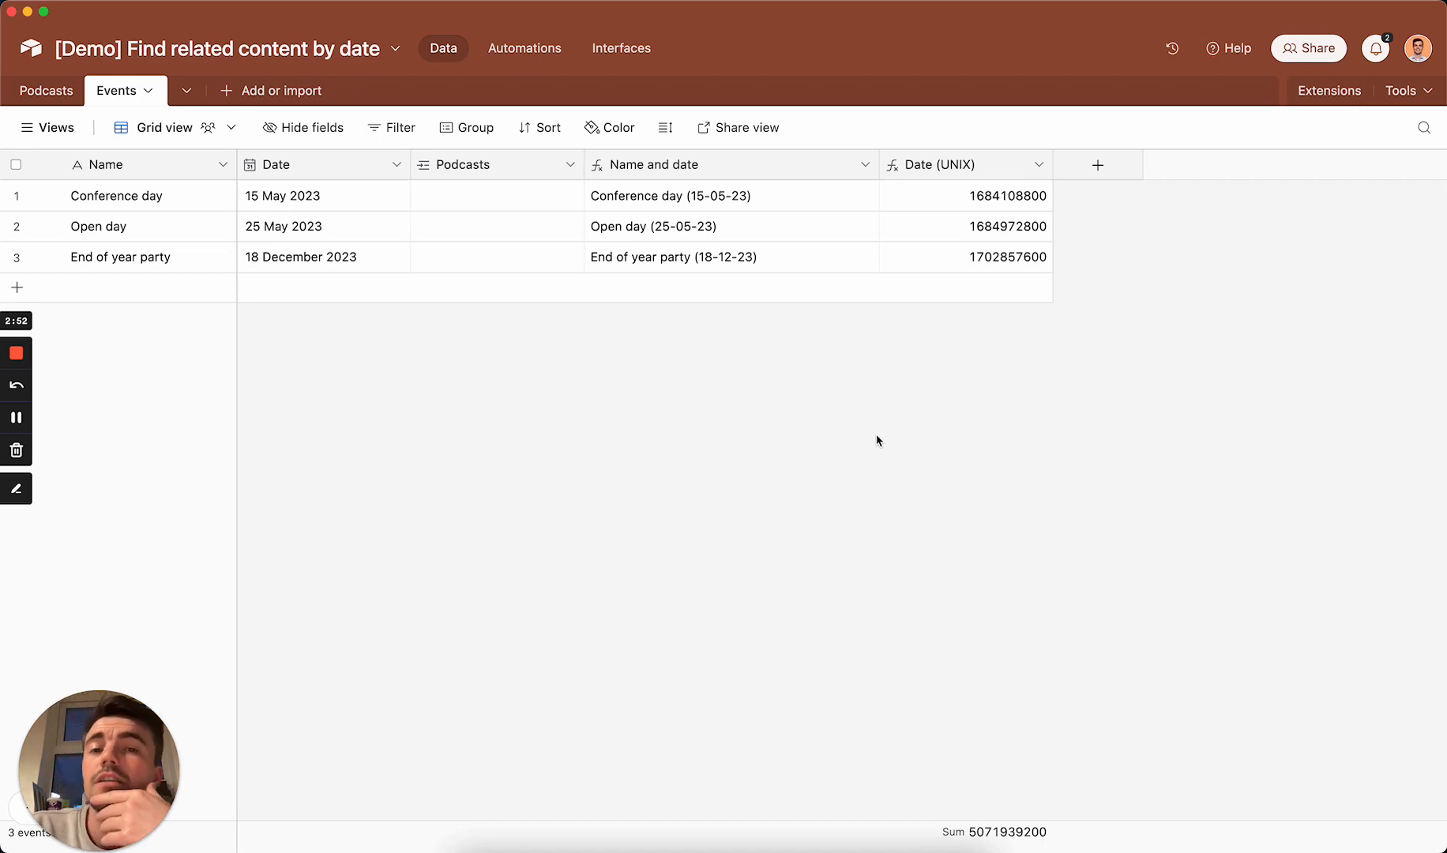
{"action": "double_click", "coordinate": [660, 173]}
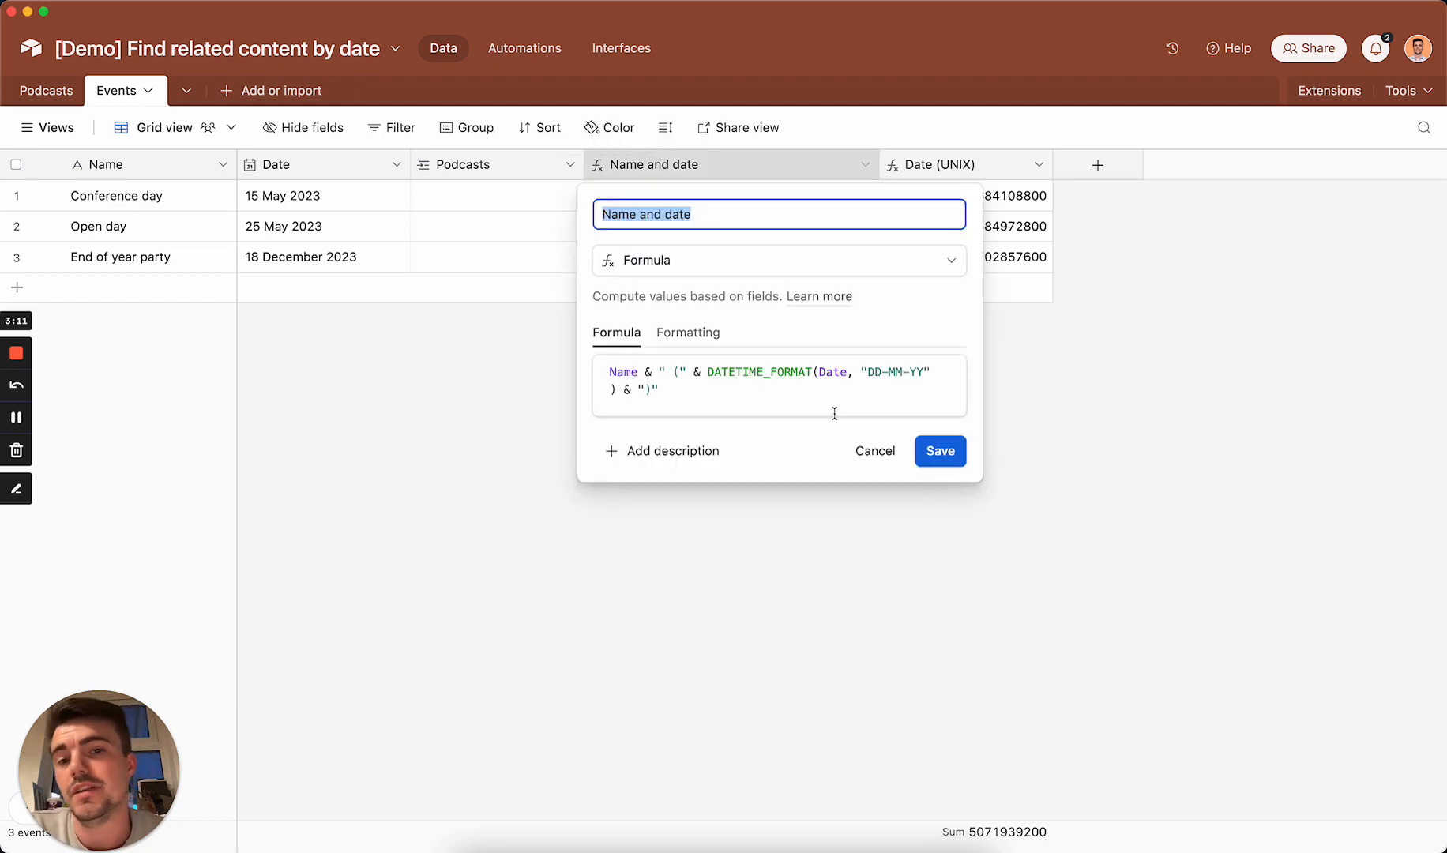
{"action": "left_click", "coordinate": [869, 465]}
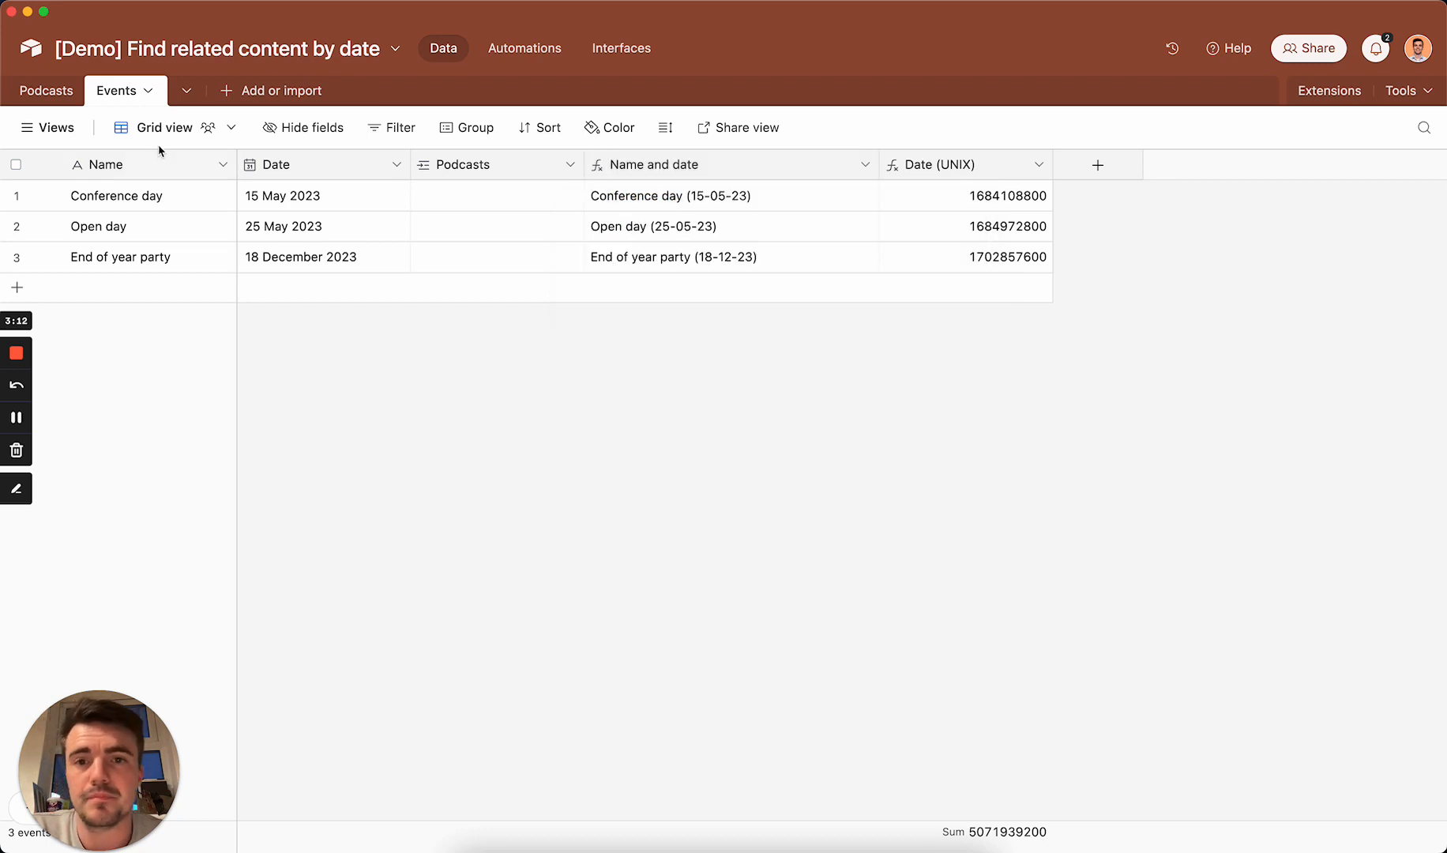
Step: Move the Upcoming events field directly after Publish date in the Podcasts table and widen its column
{"action": "left_click", "coordinate": [52, 91]}
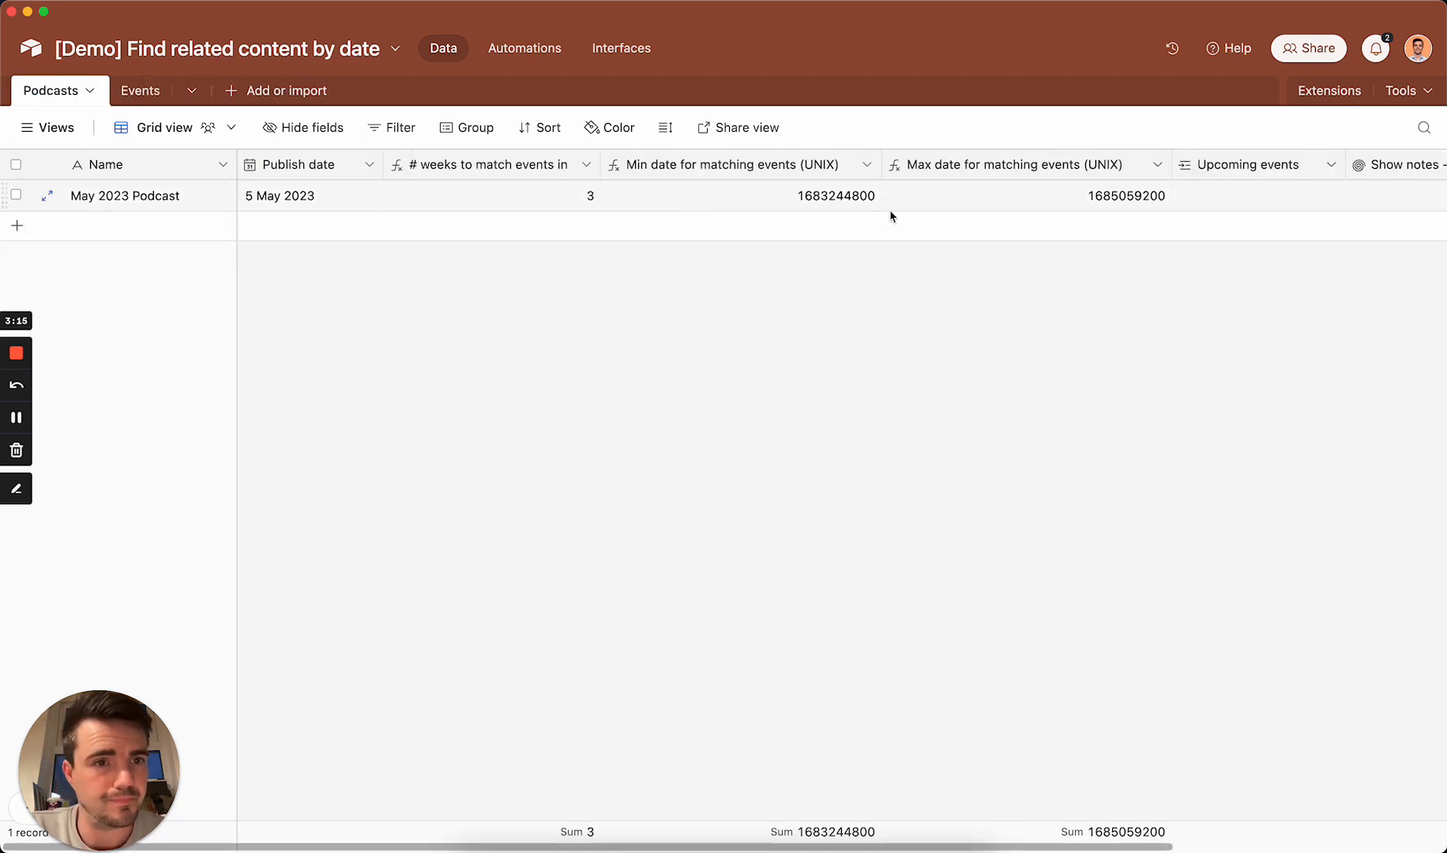
{"action": "scroll", "coordinate": [891, 212], "scroll_direction": "right", "scroll_amount": 3}
{"action": "left_click_drag", "start_coordinate": [1050, 166], "coordinate": [405, 165]}
{"action": "left_click_drag", "start_coordinate": [561, 164], "coordinate": [603, 164]}
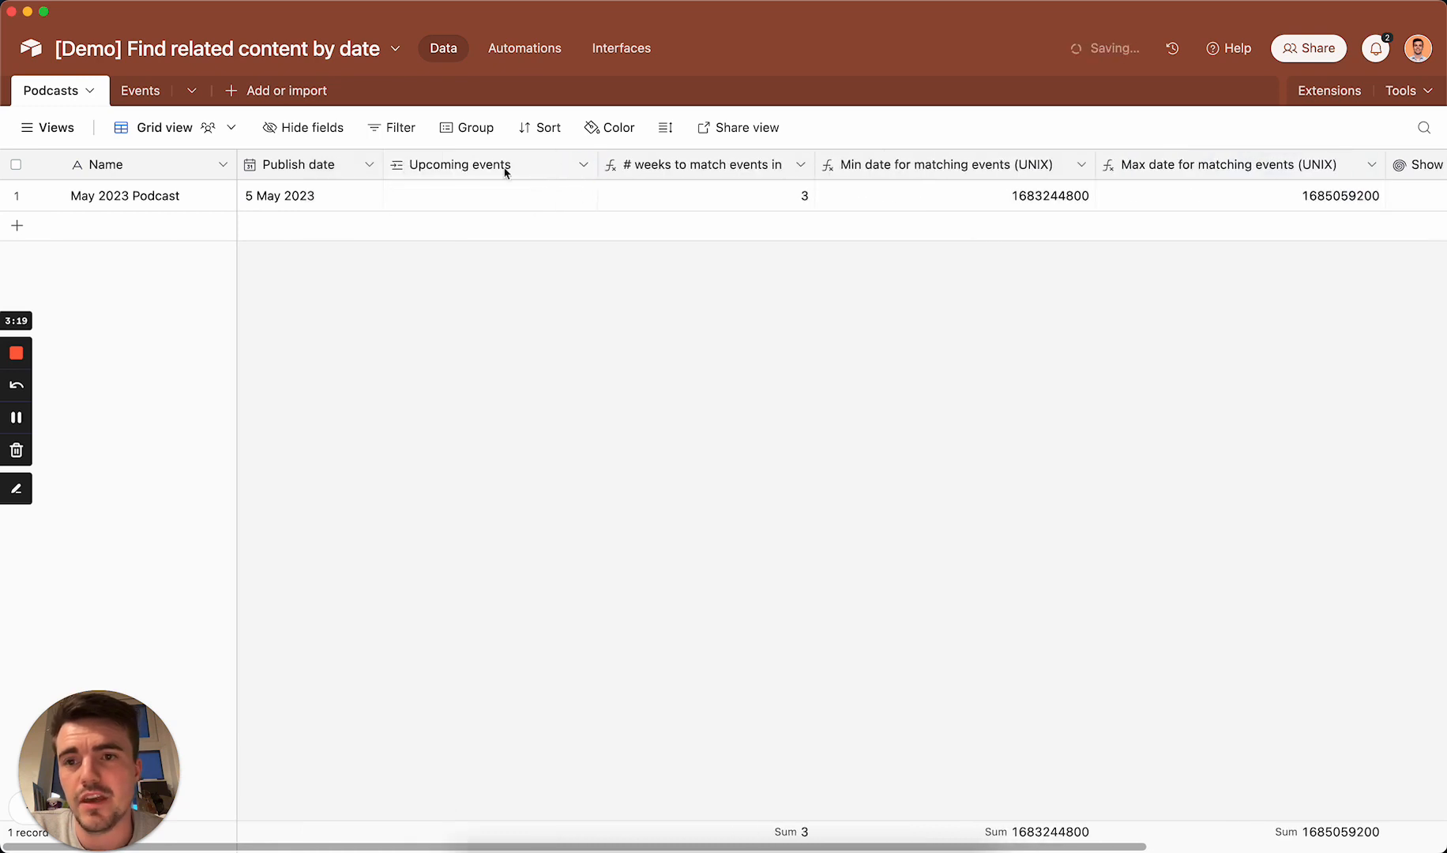
{"action": "left_click", "coordinate": [299, 195]}
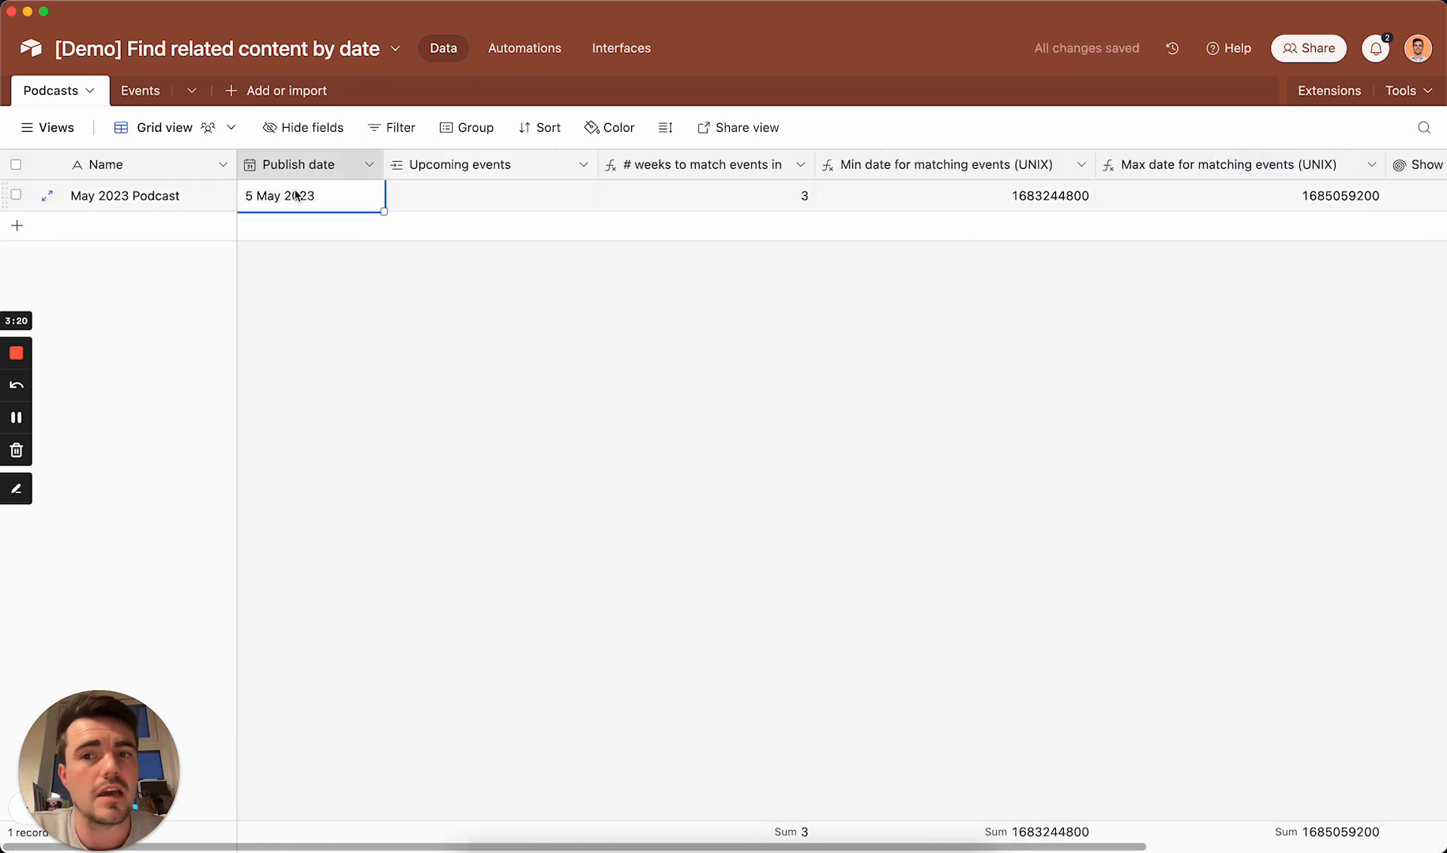
Step: Rename the Automation 1 automation as "Match events" and collapse the list of automations
{"action": "left_click", "coordinate": [510, 50]}
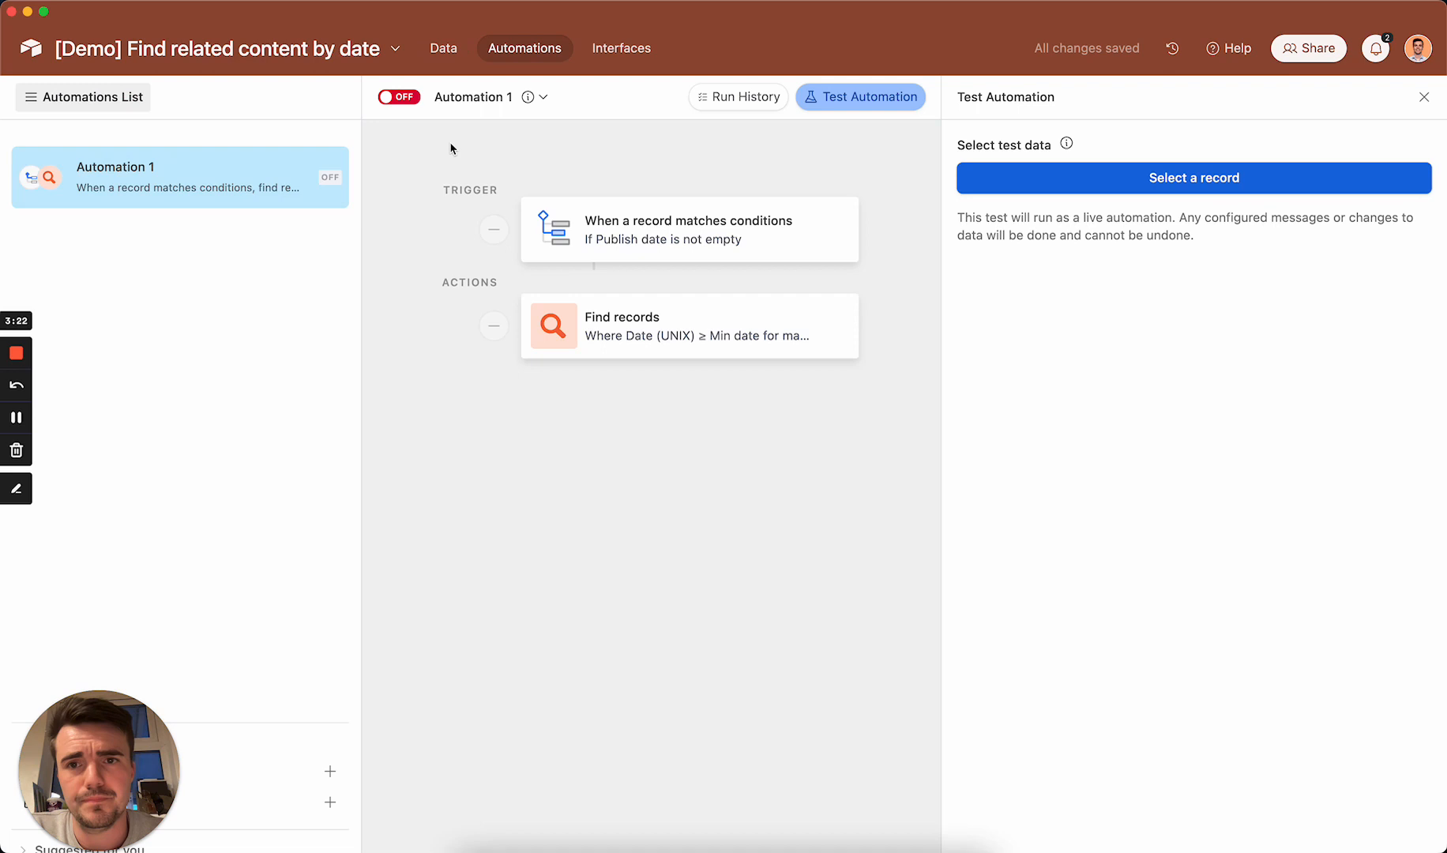
{"action": "double_click", "coordinate": [127, 168]}
{"action": "type", "text": "Match events"}
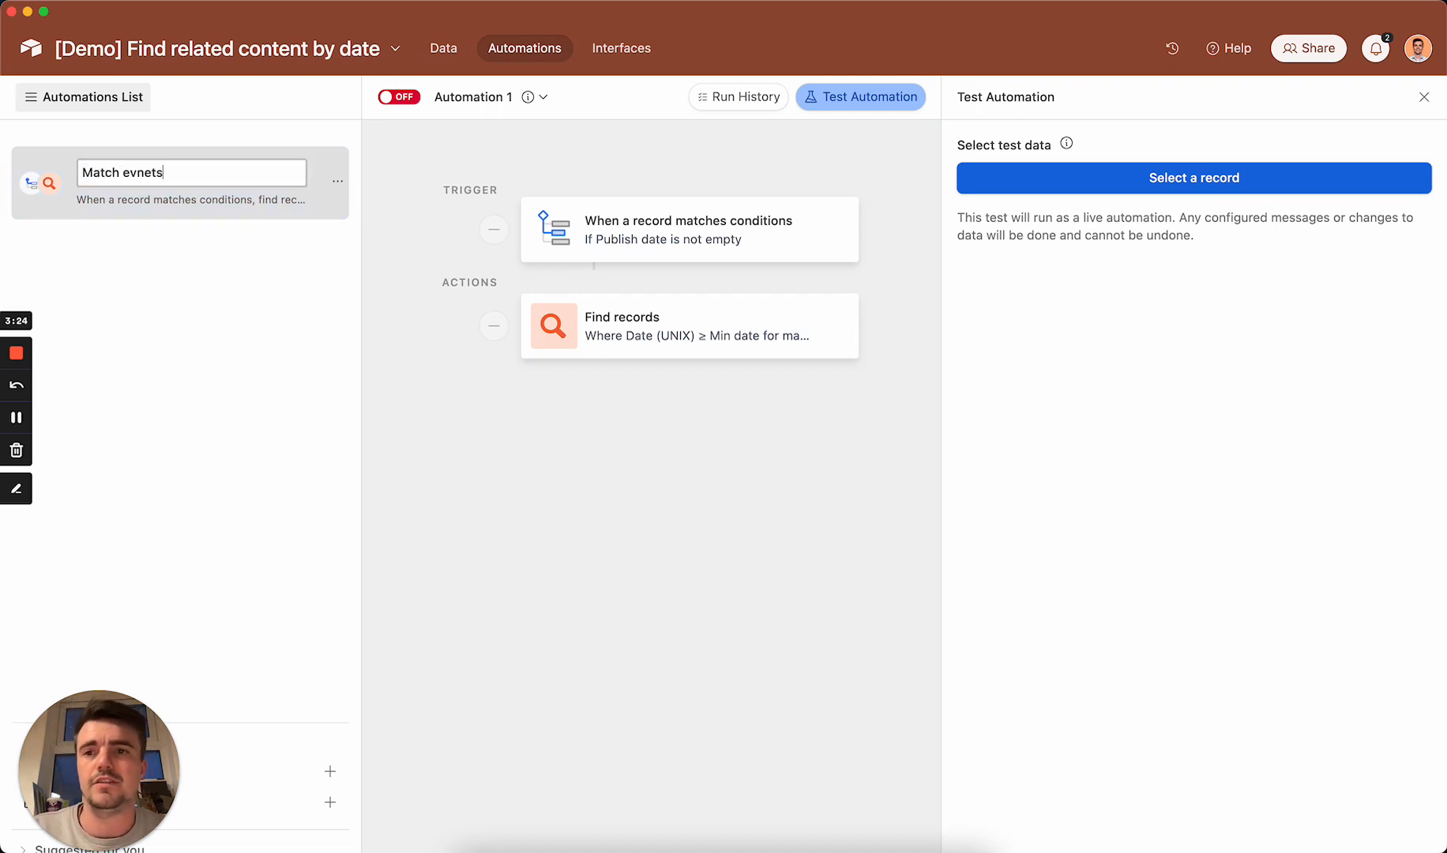
{"action": "key", "text": "Return"}
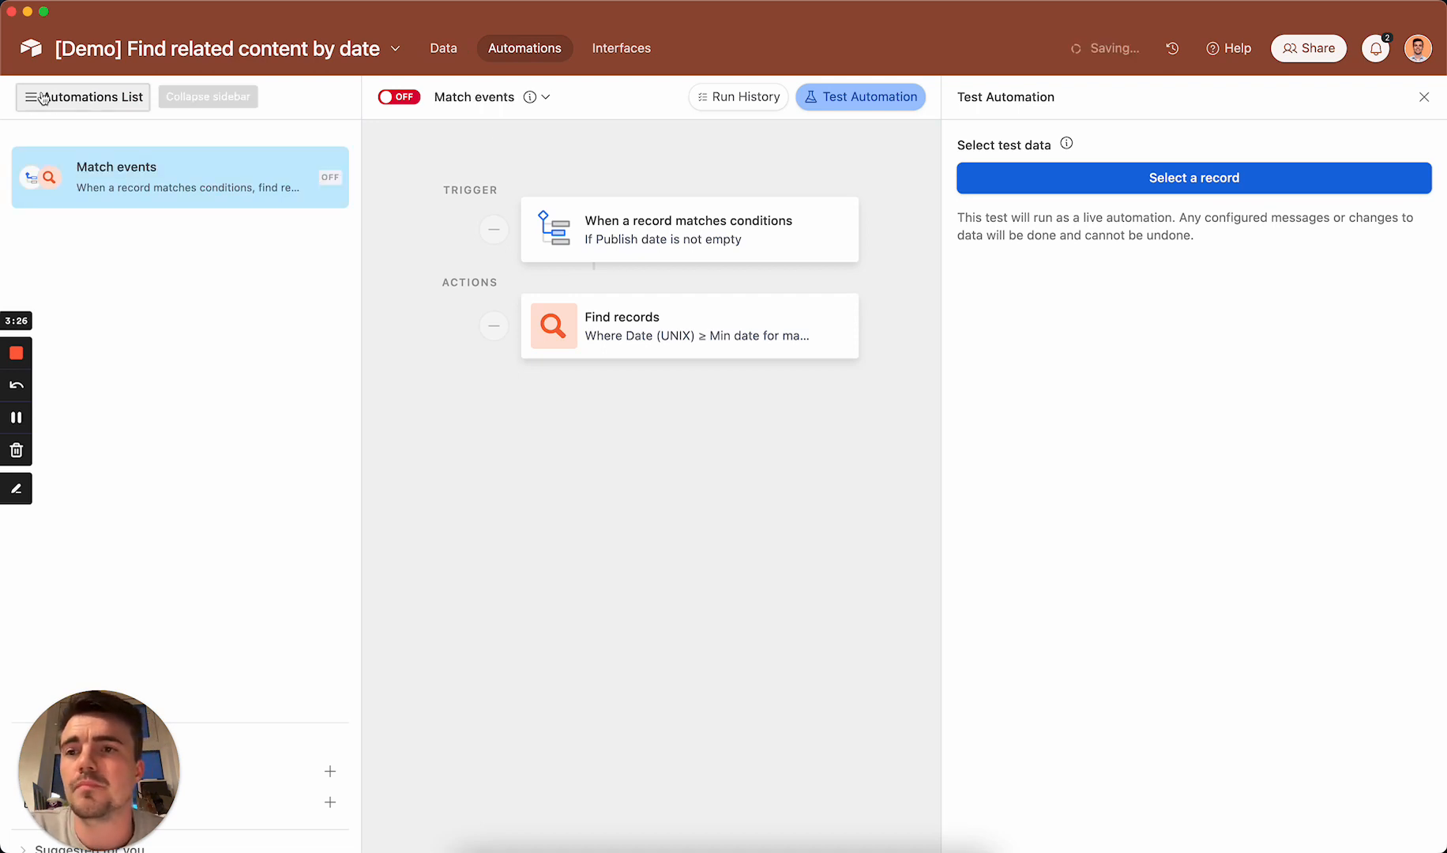
{"action": "left_click", "coordinate": [85, 97]}
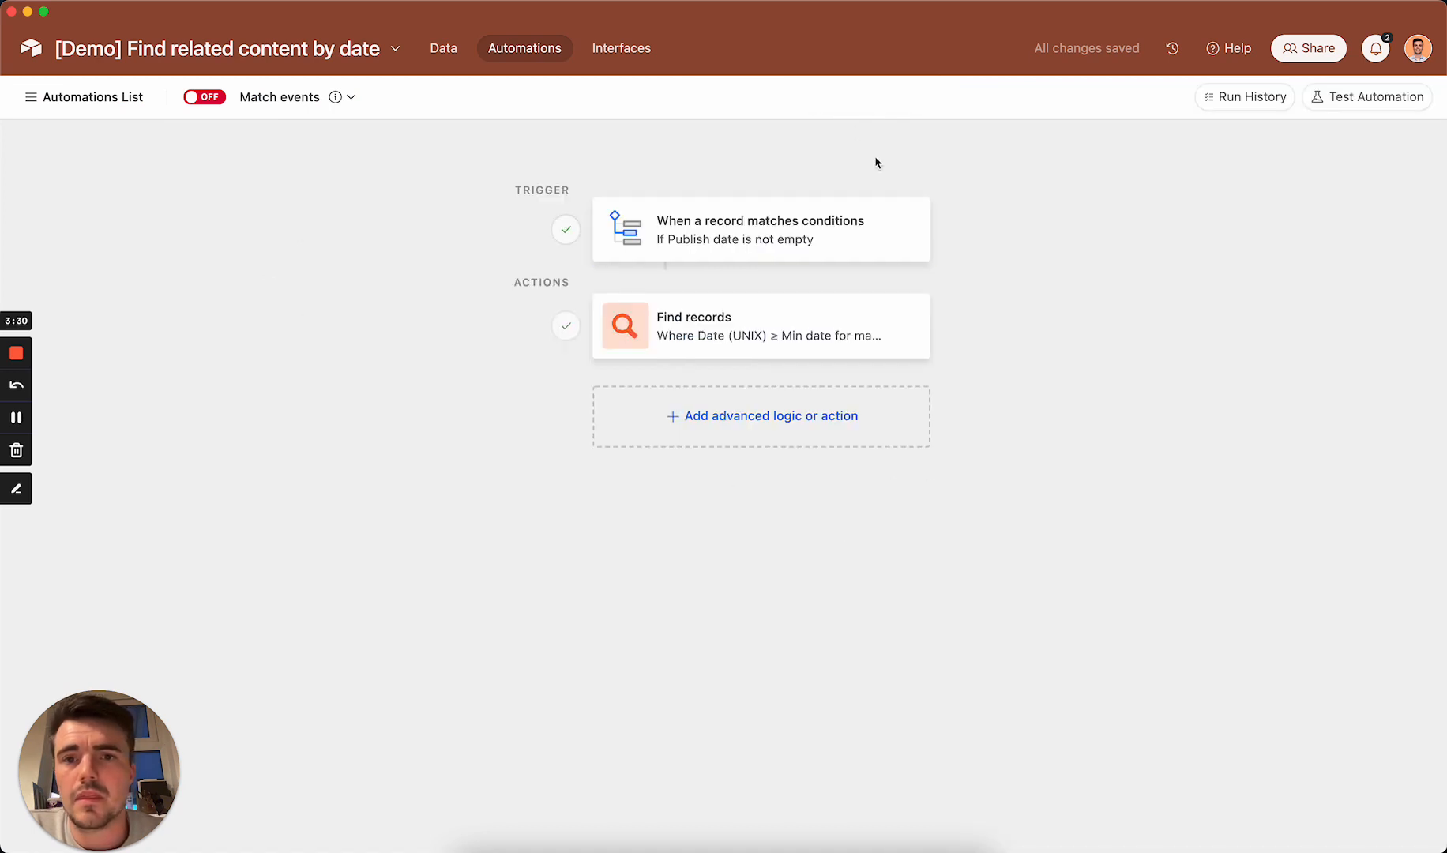
Step: Inspect the automation's trigger and the UNIX date conditions of the Find records action, including its test results
{"action": "left_click", "coordinate": [789, 237]}
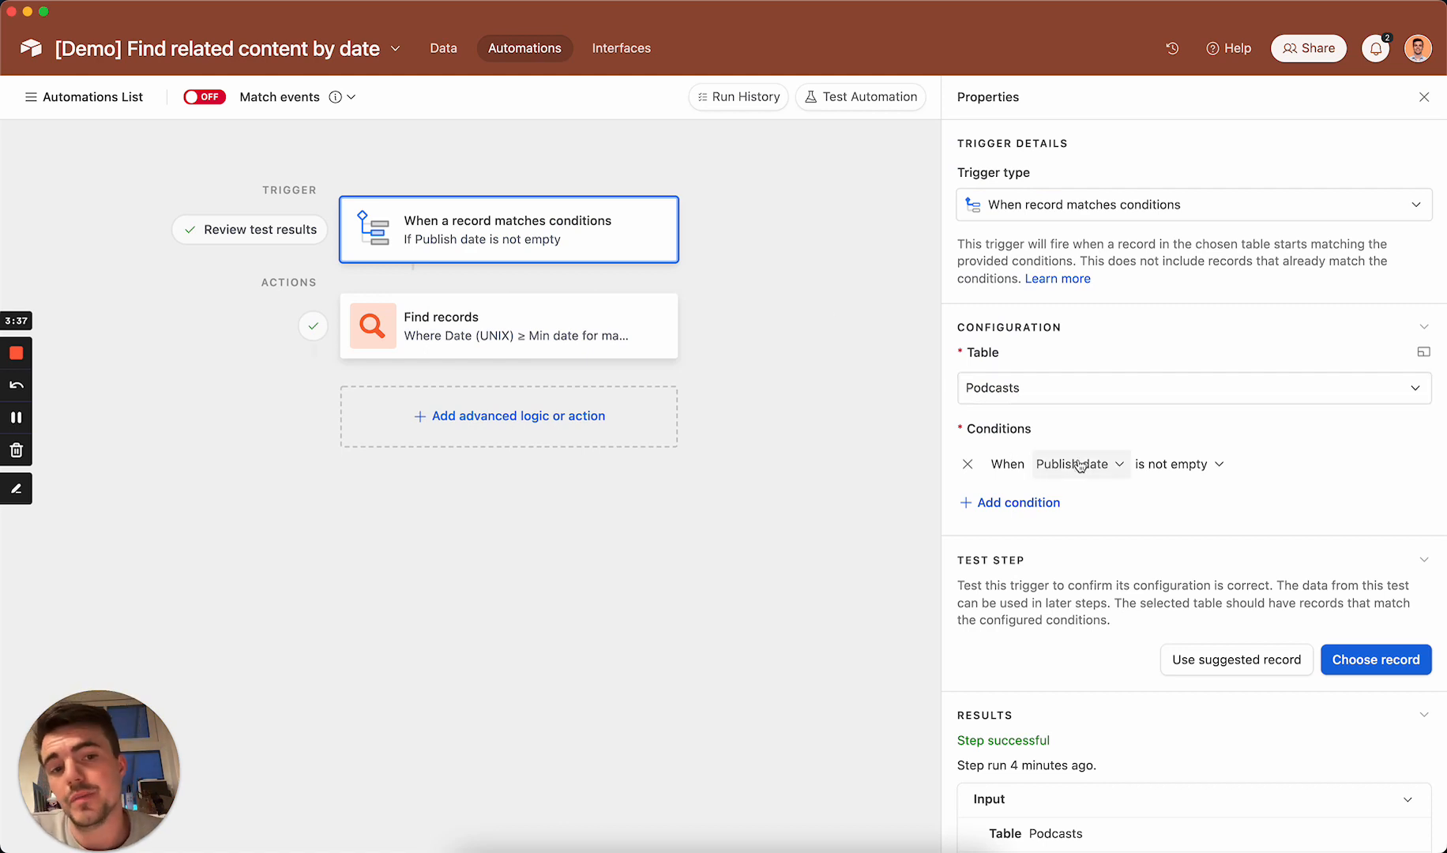
{"action": "left_click", "coordinate": [497, 337]}
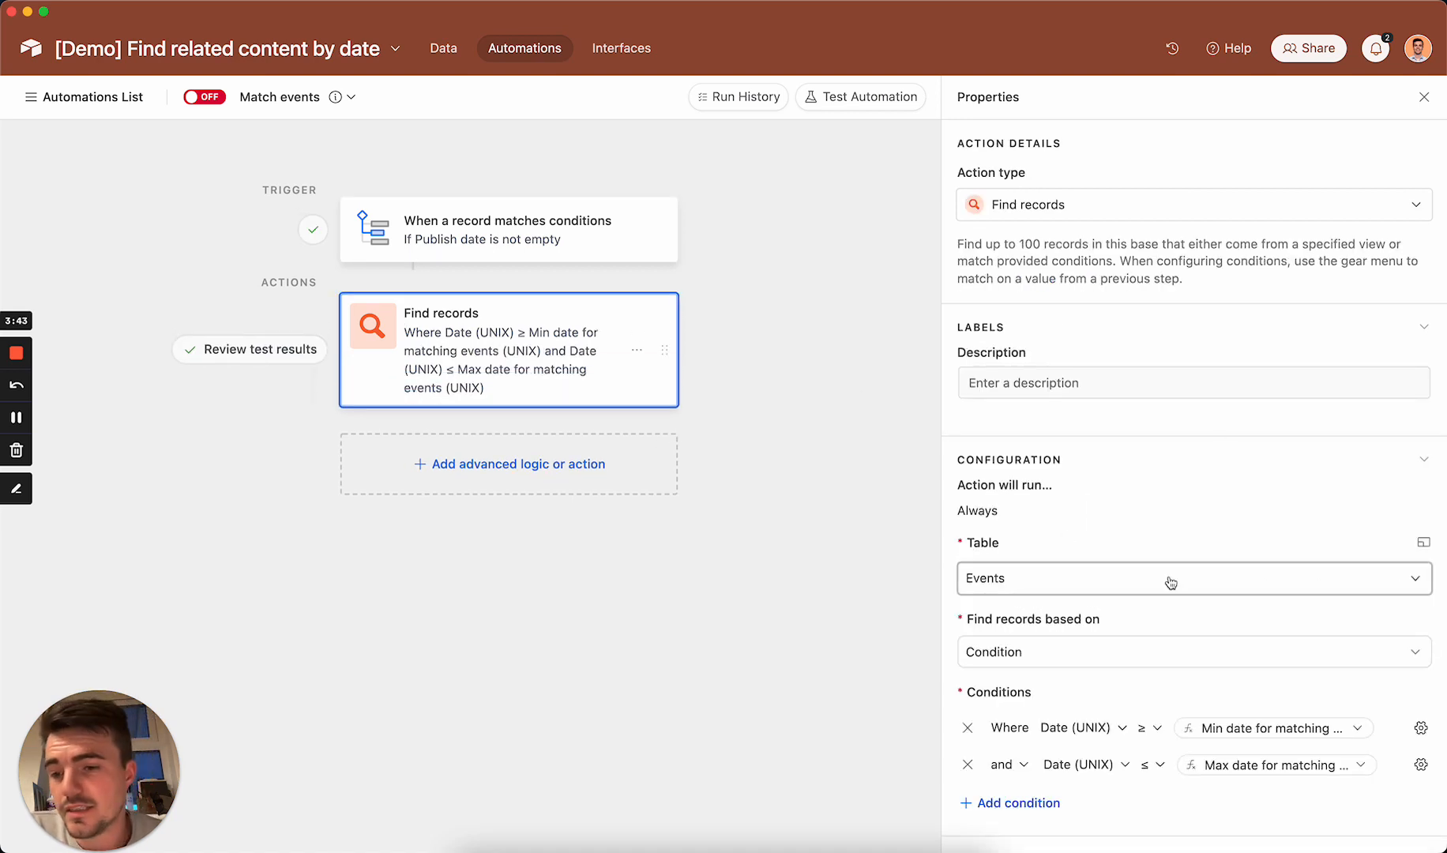
{"action": "scroll", "coordinate": [1171, 583], "scroll_direction": "down", "scroll_amount": 5}
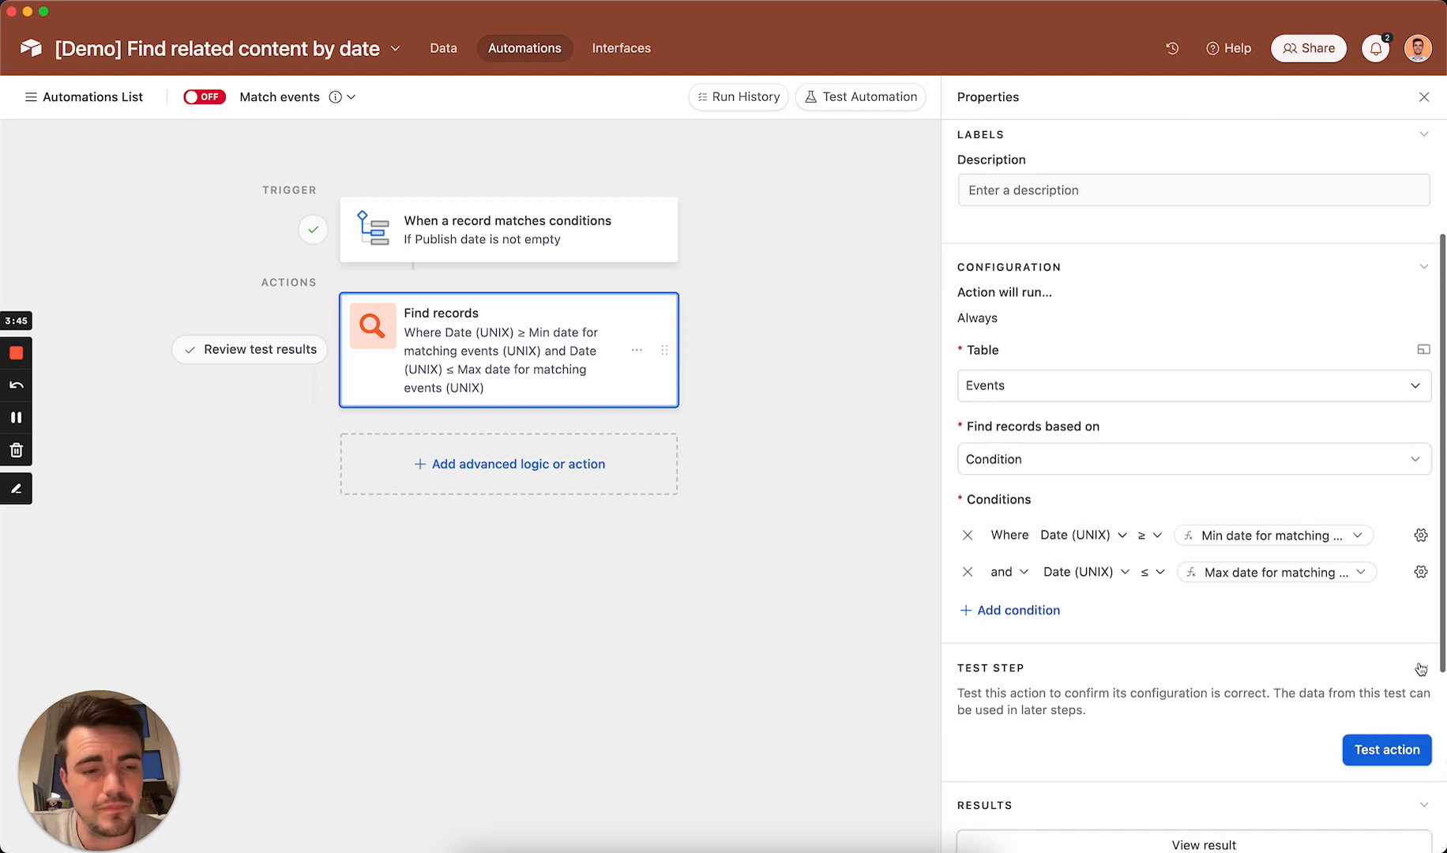
{"action": "left_click_drag", "start_coordinate": [944, 557], "coordinate": [723, 561]}
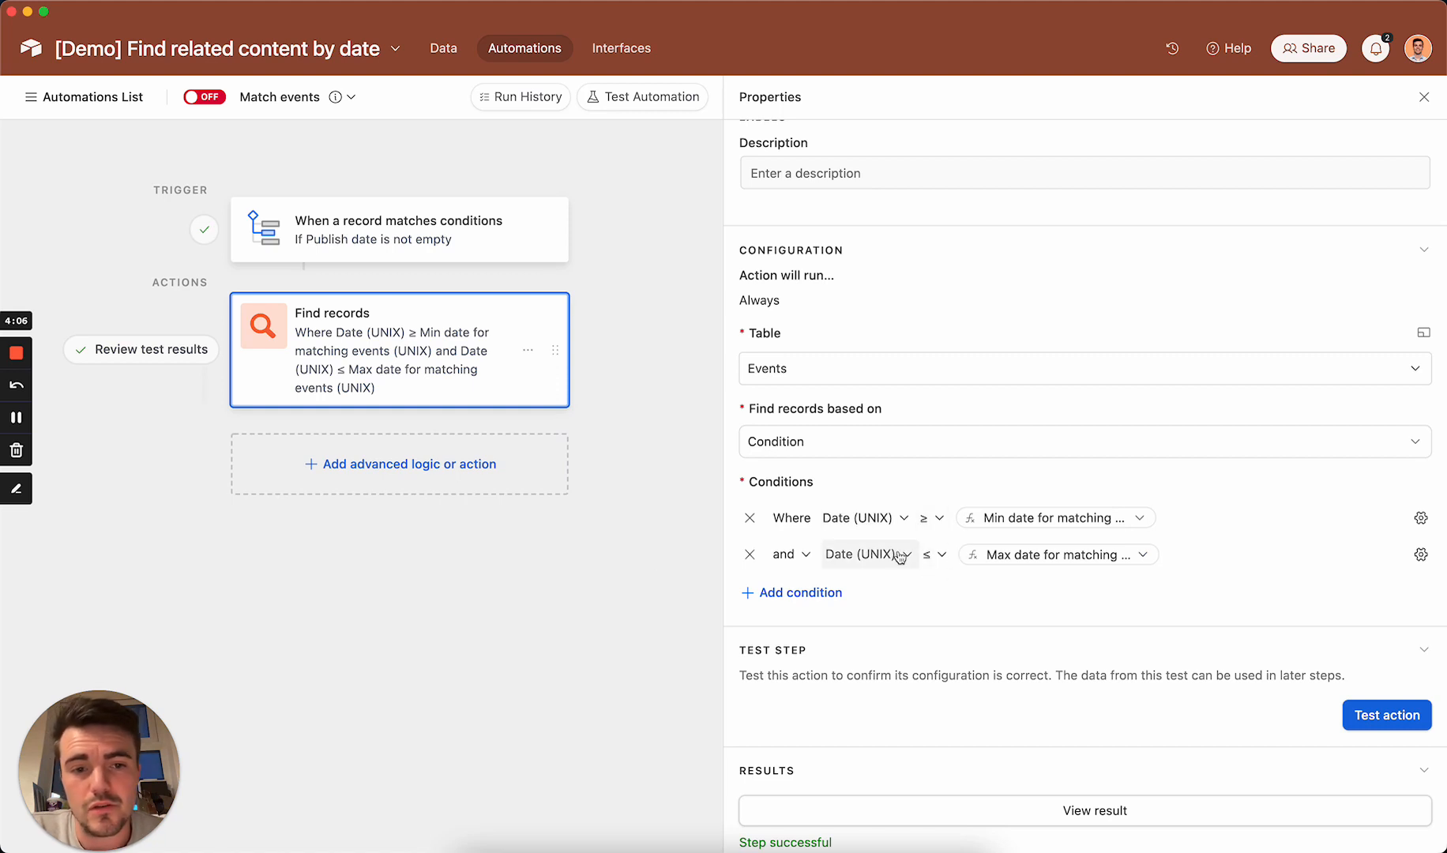
{"action": "left_click", "coordinate": [157, 357]}
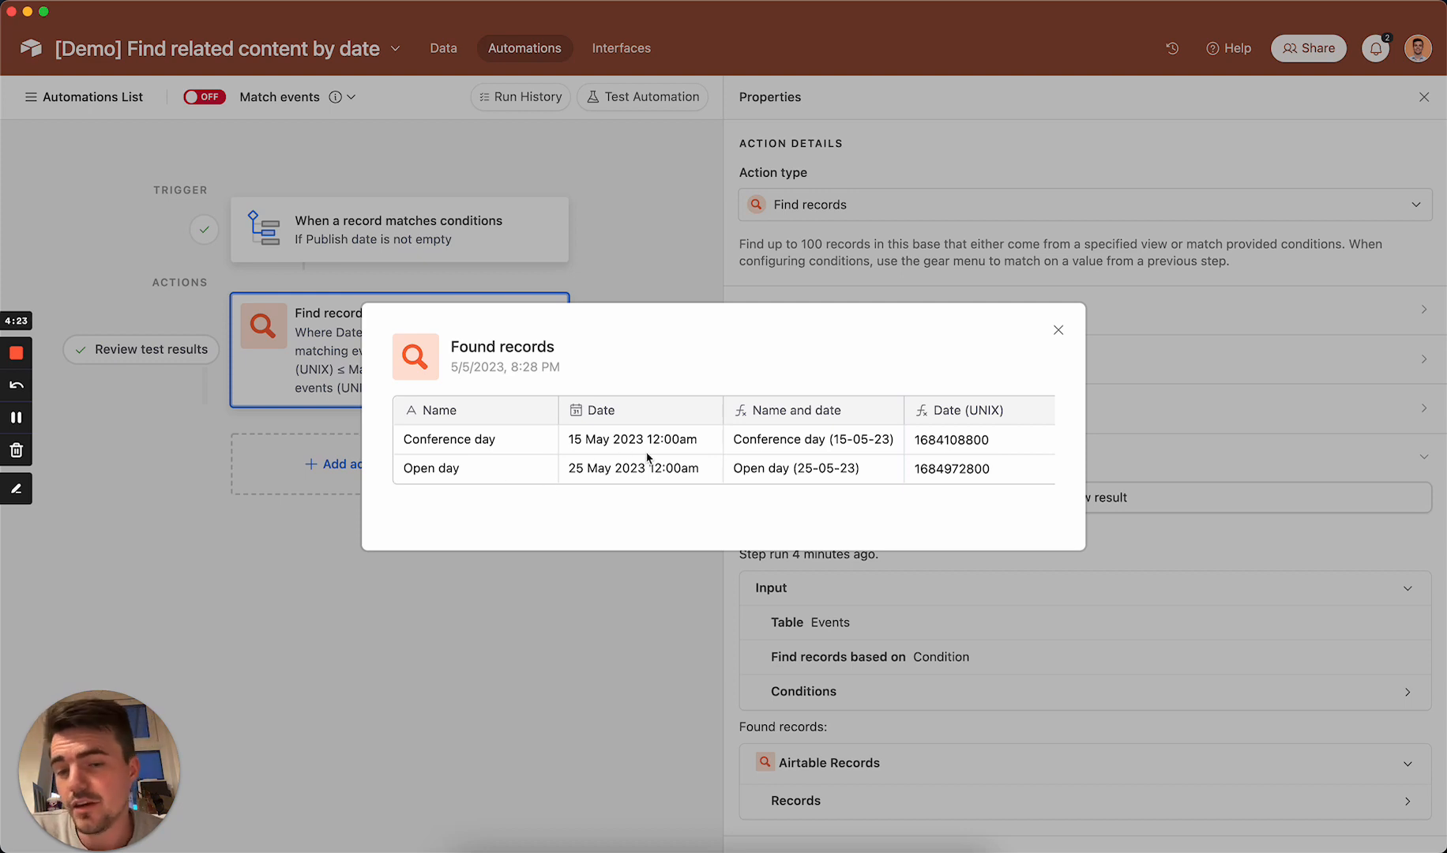
{"action": "left_click", "coordinate": [637, 659]}
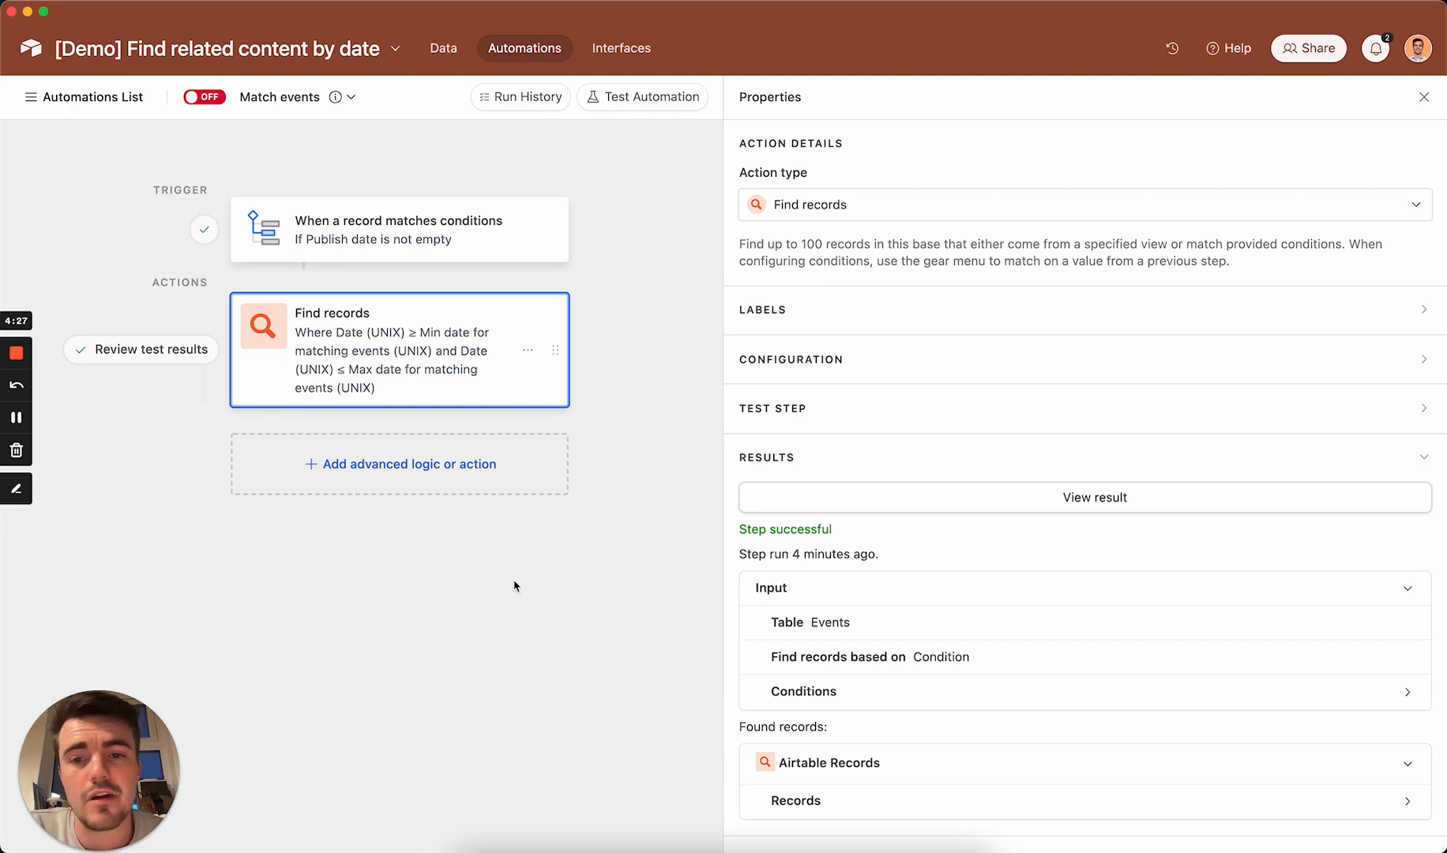
Step: Add an Update record action after Find records and set its table to Podcasts
{"action": "left_click", "coordinate": [407, 484]}
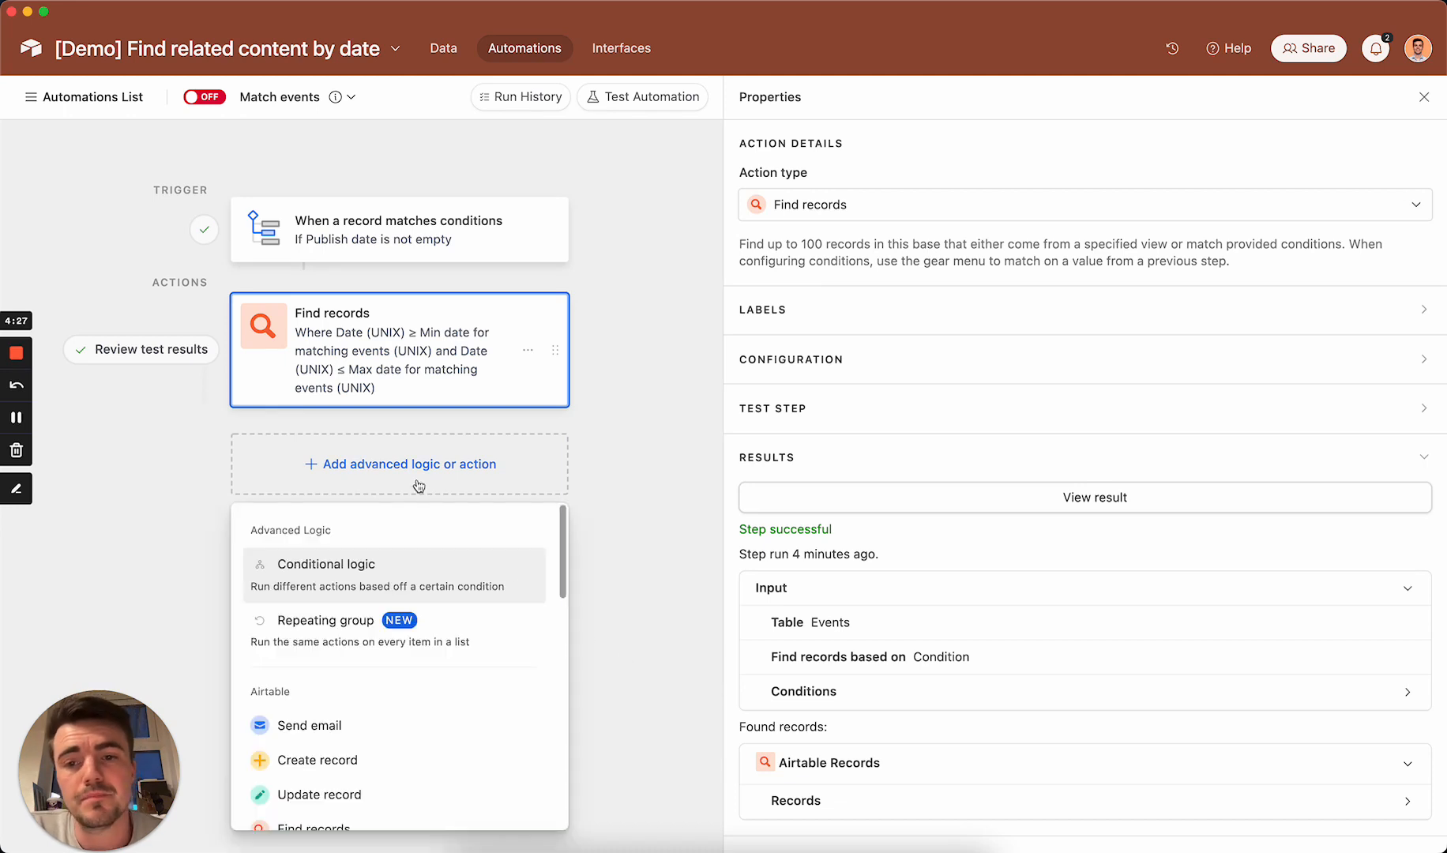
{"action": "left_click", "coordinate": [317, 794]}
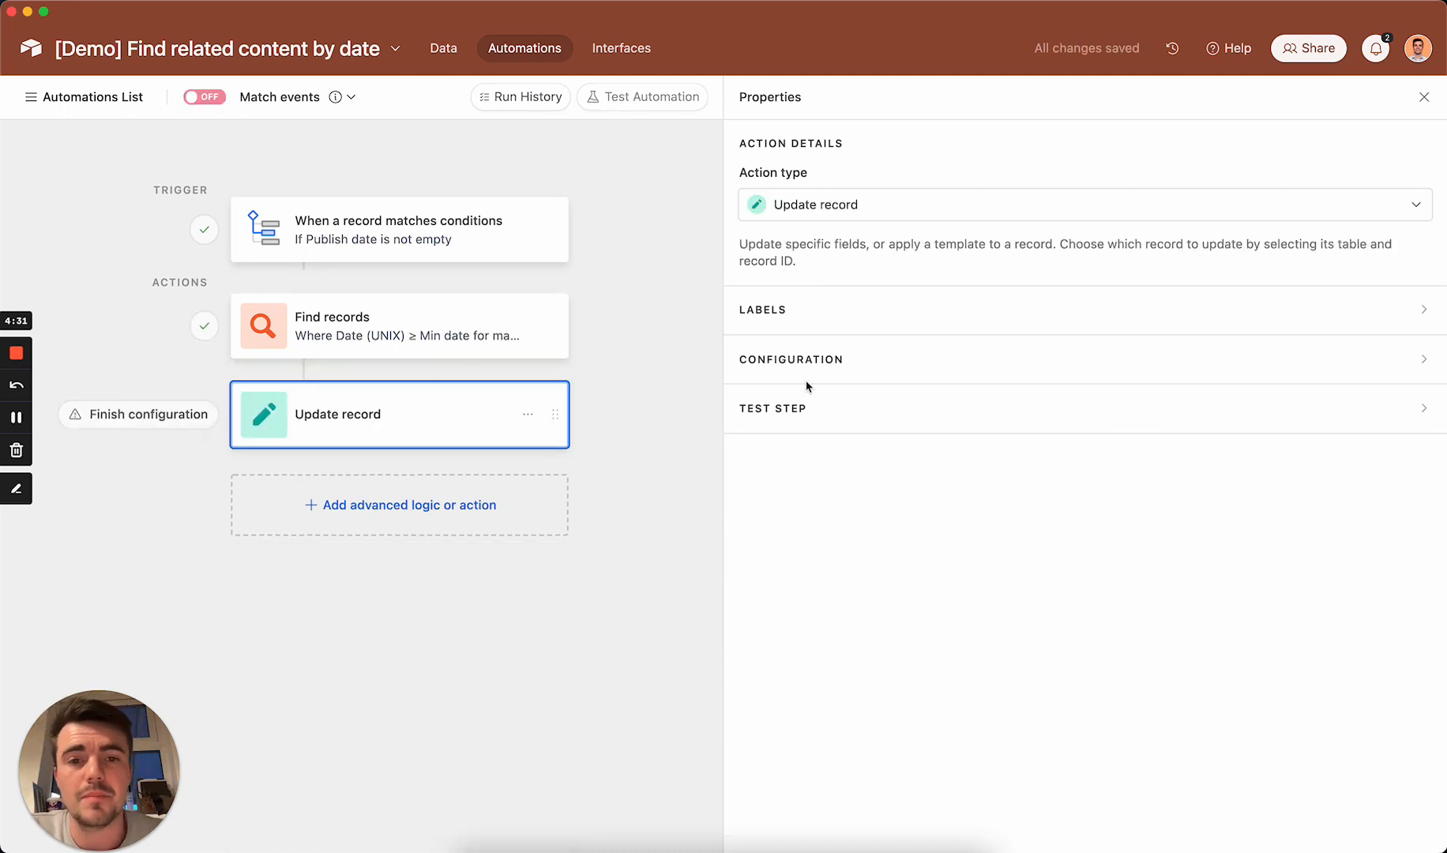
{"action": "left_click", "coordinate": [945, 362]}
{"action": "left_click", "coordinate": [873, 491]}
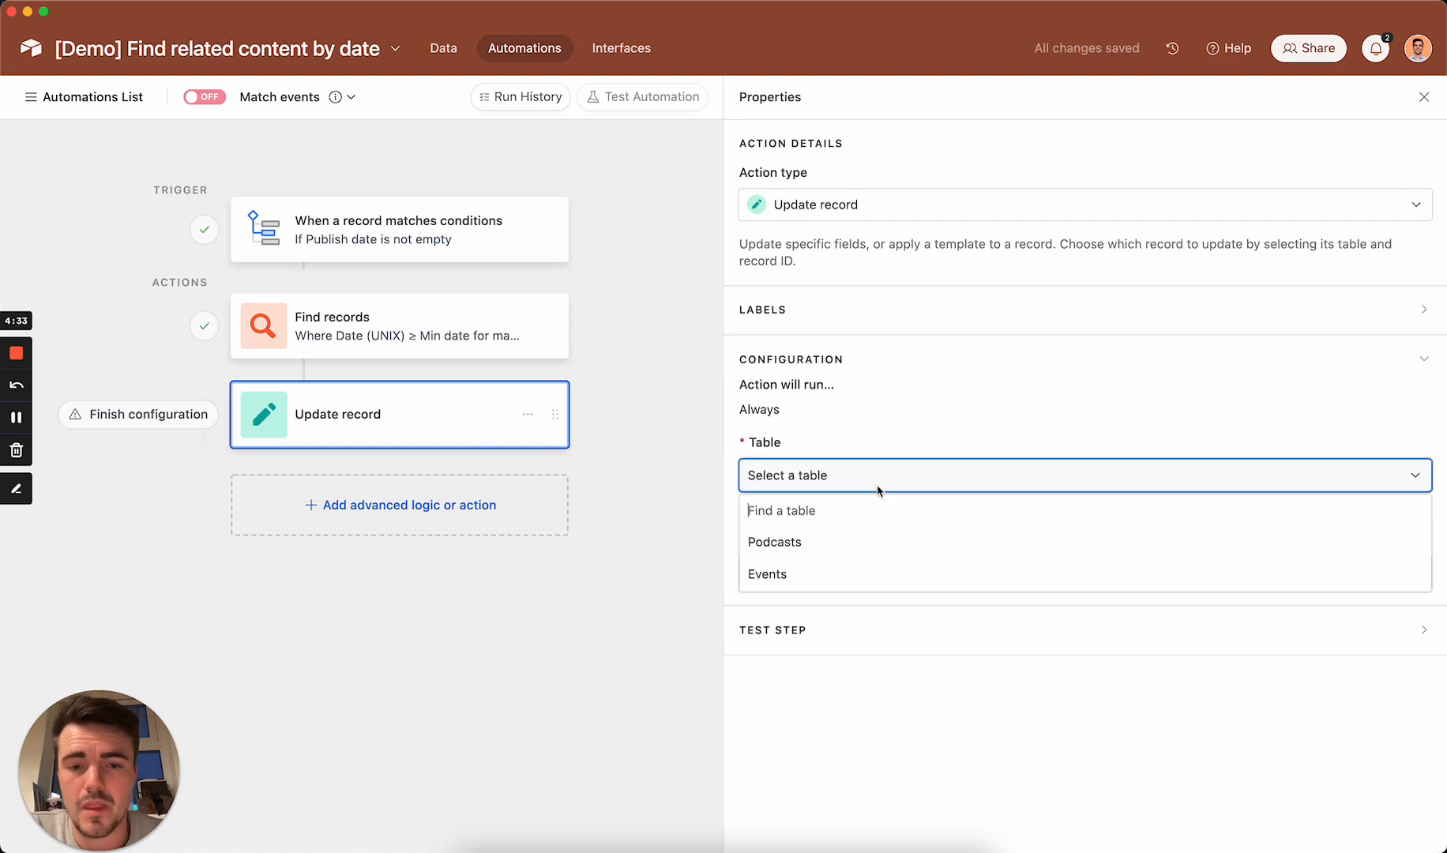
{"action": "left_click", "coordinate": [801, 544]}
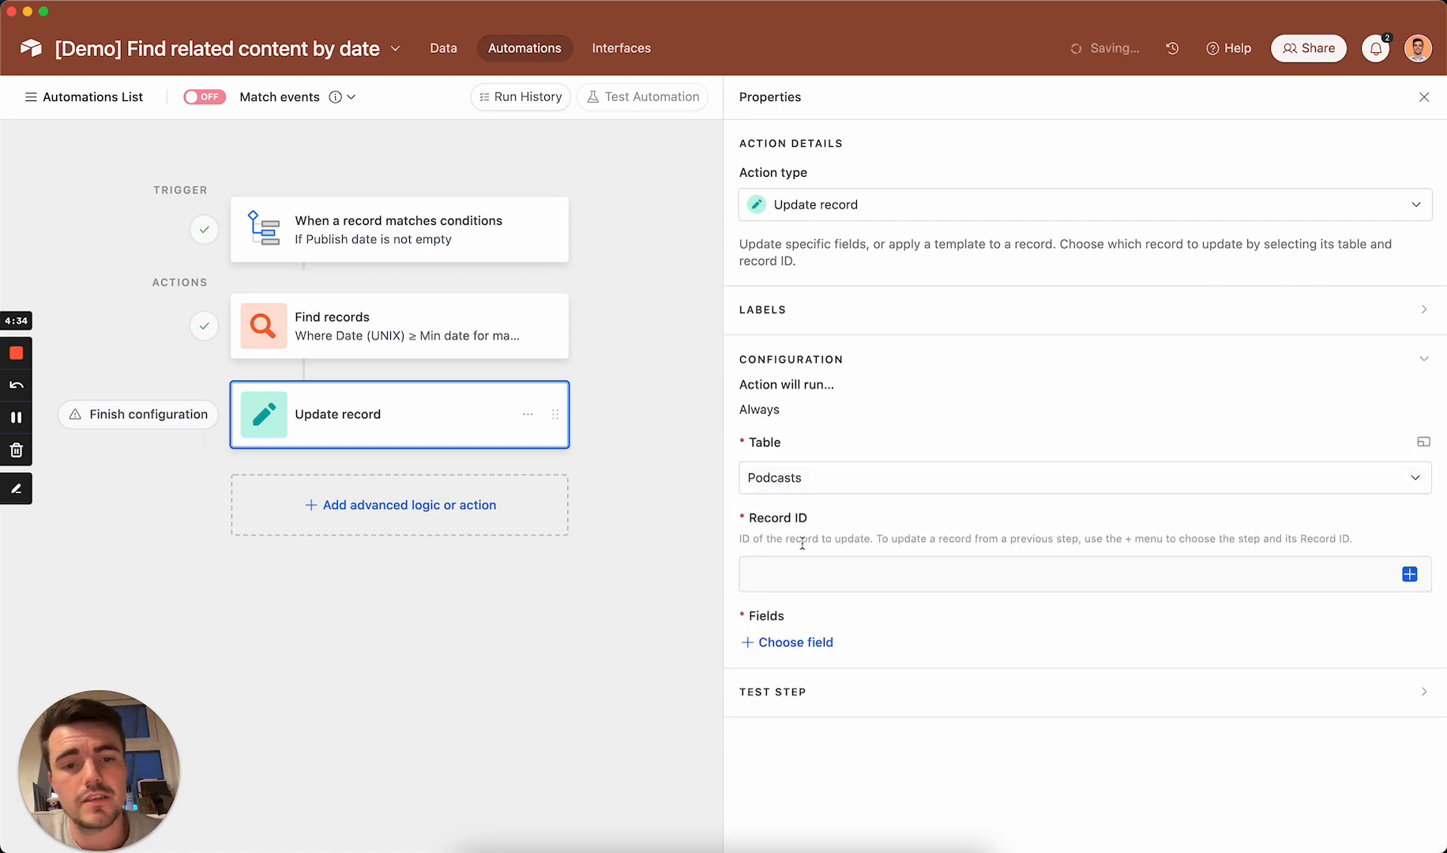
Step: Set the Record ID of the record to update to the trigger record's Airtable record ID
{"action": "left_click", "coordinate": [948, 563]}
{"action": "left_click", "coordinate": [1408, 574]}
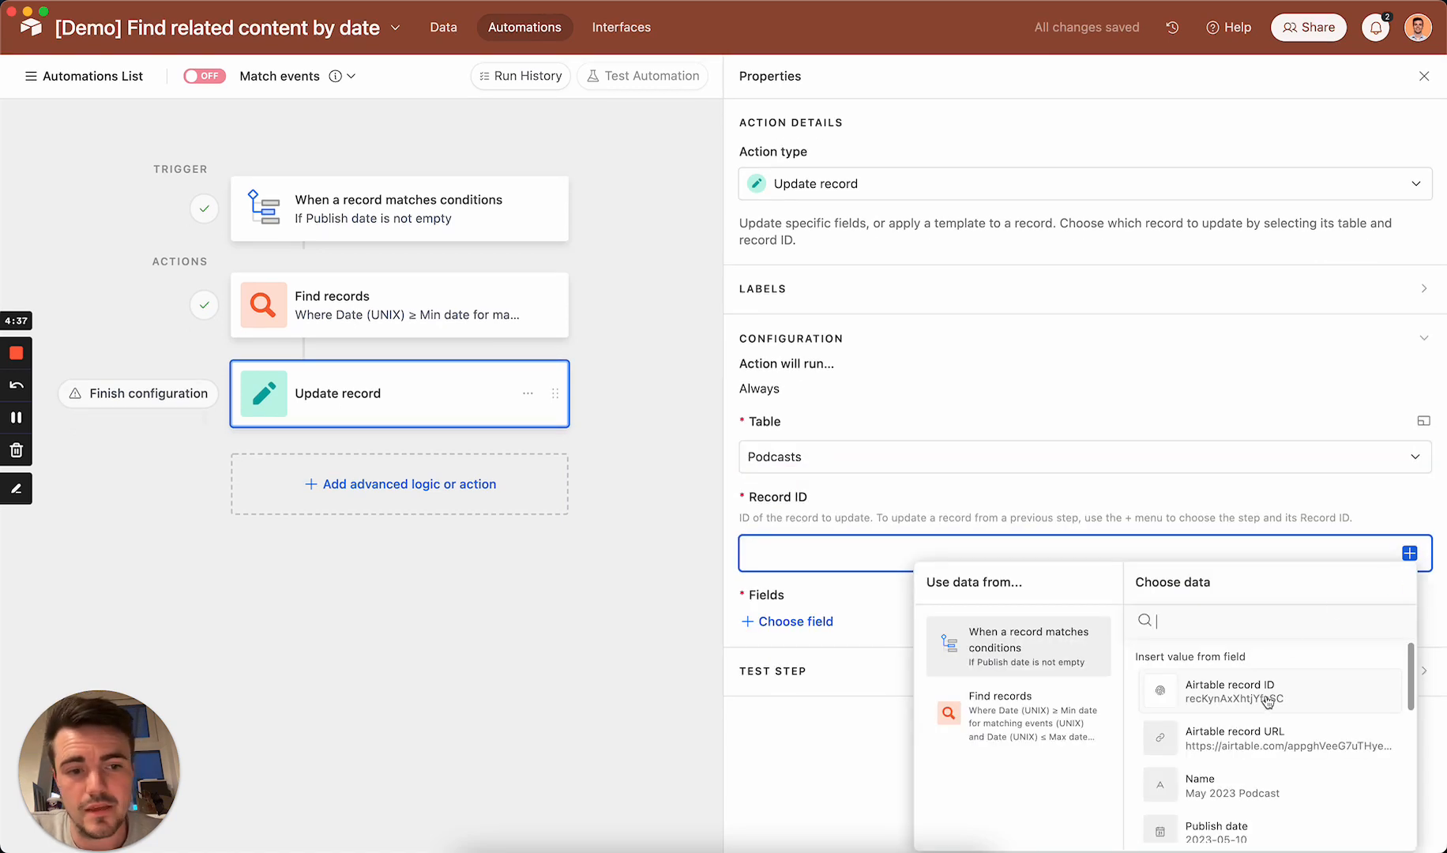
{"action": "left_click", "coordinate": [1244, 683]}
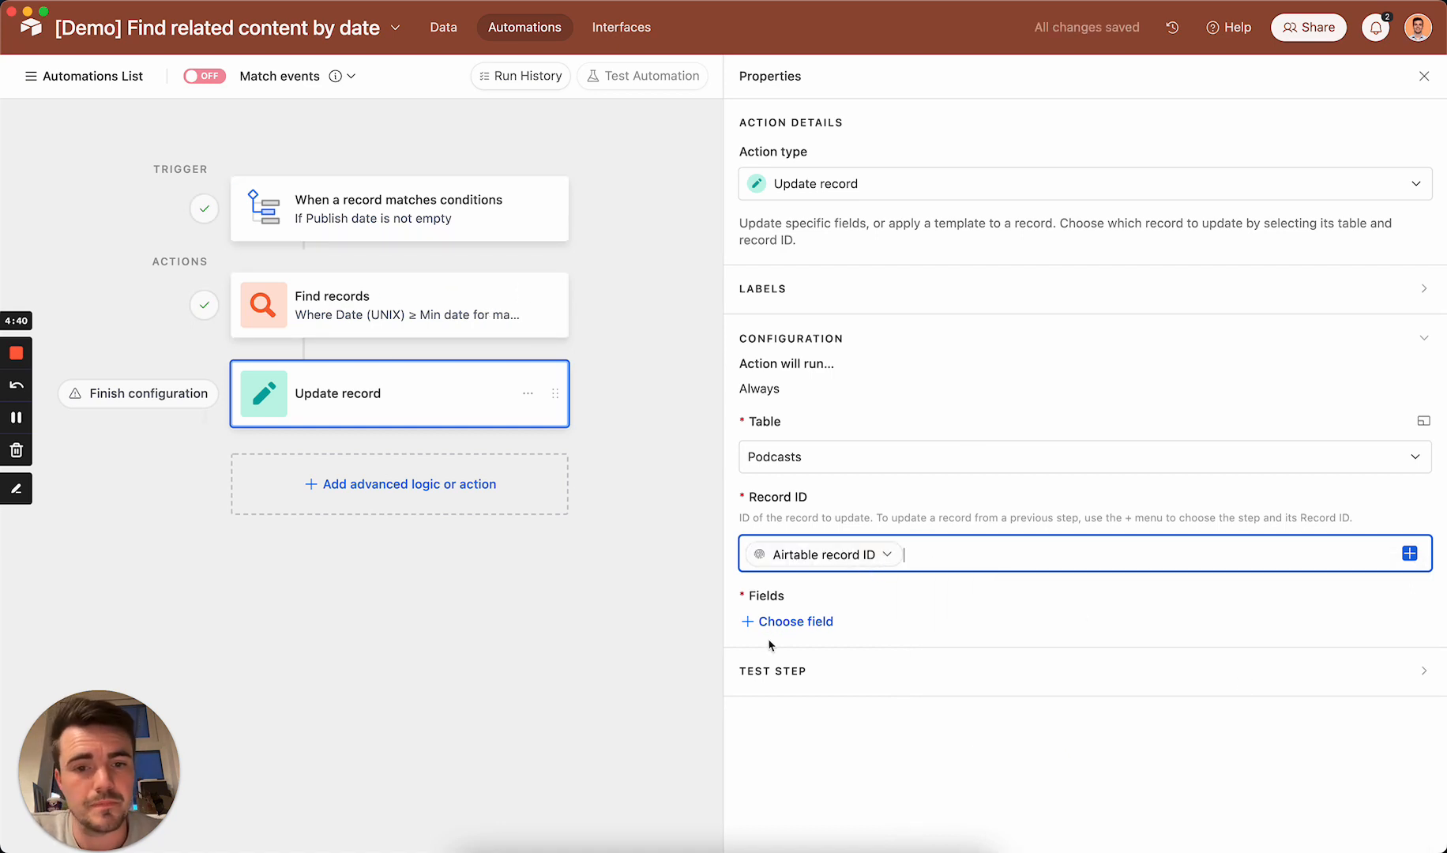
Step: Fill the Upcoming events field with the list of Airtable record IDs from Find records and turn on the automation
{"action": "left_click", "coordinate": [794, 622]}
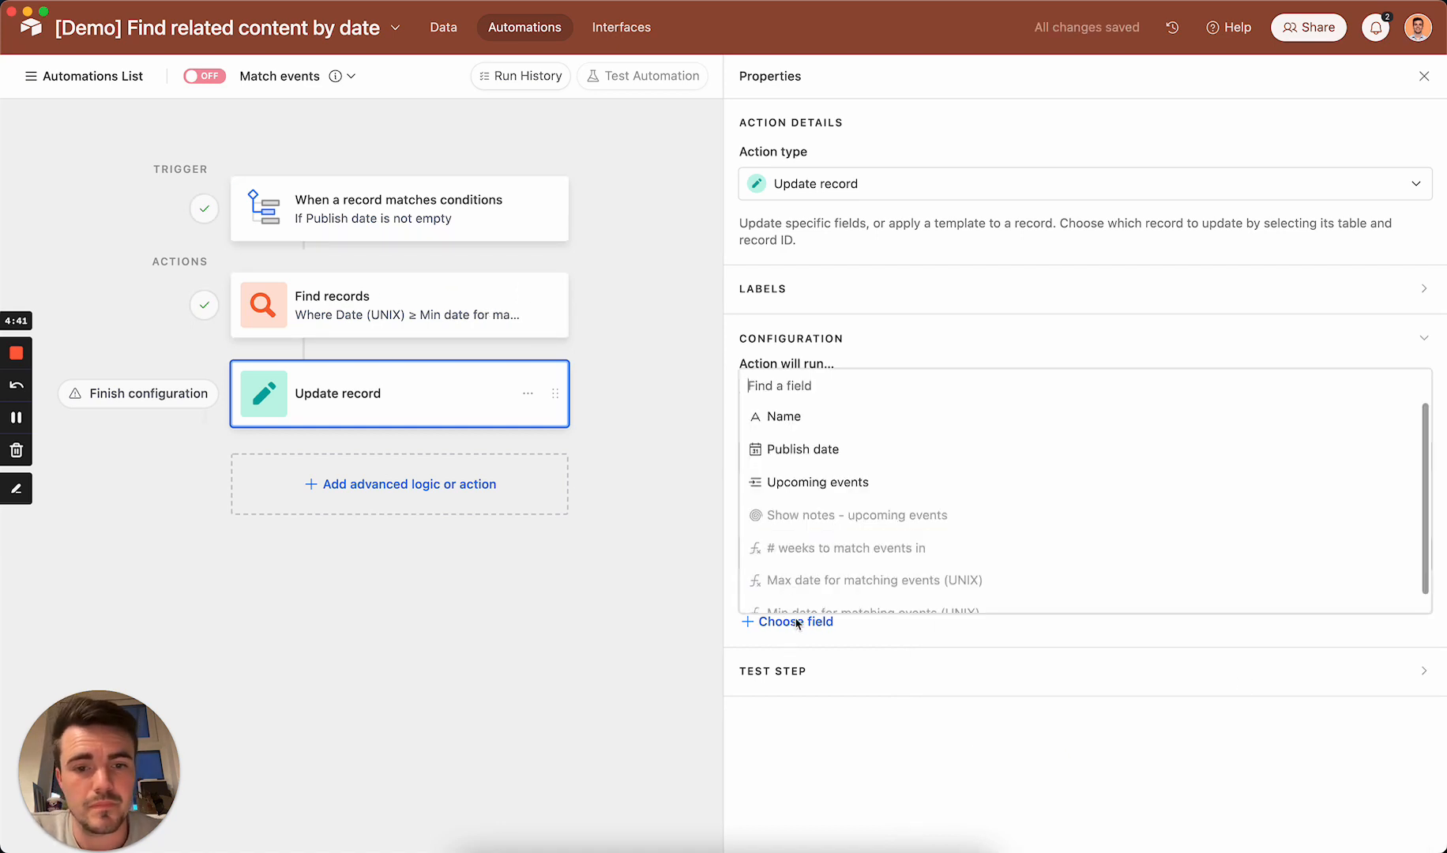
{"action": "left_click", "coordinate": [818, 483]}
{"action": "left_click", "coordinate": [1408, 688]}
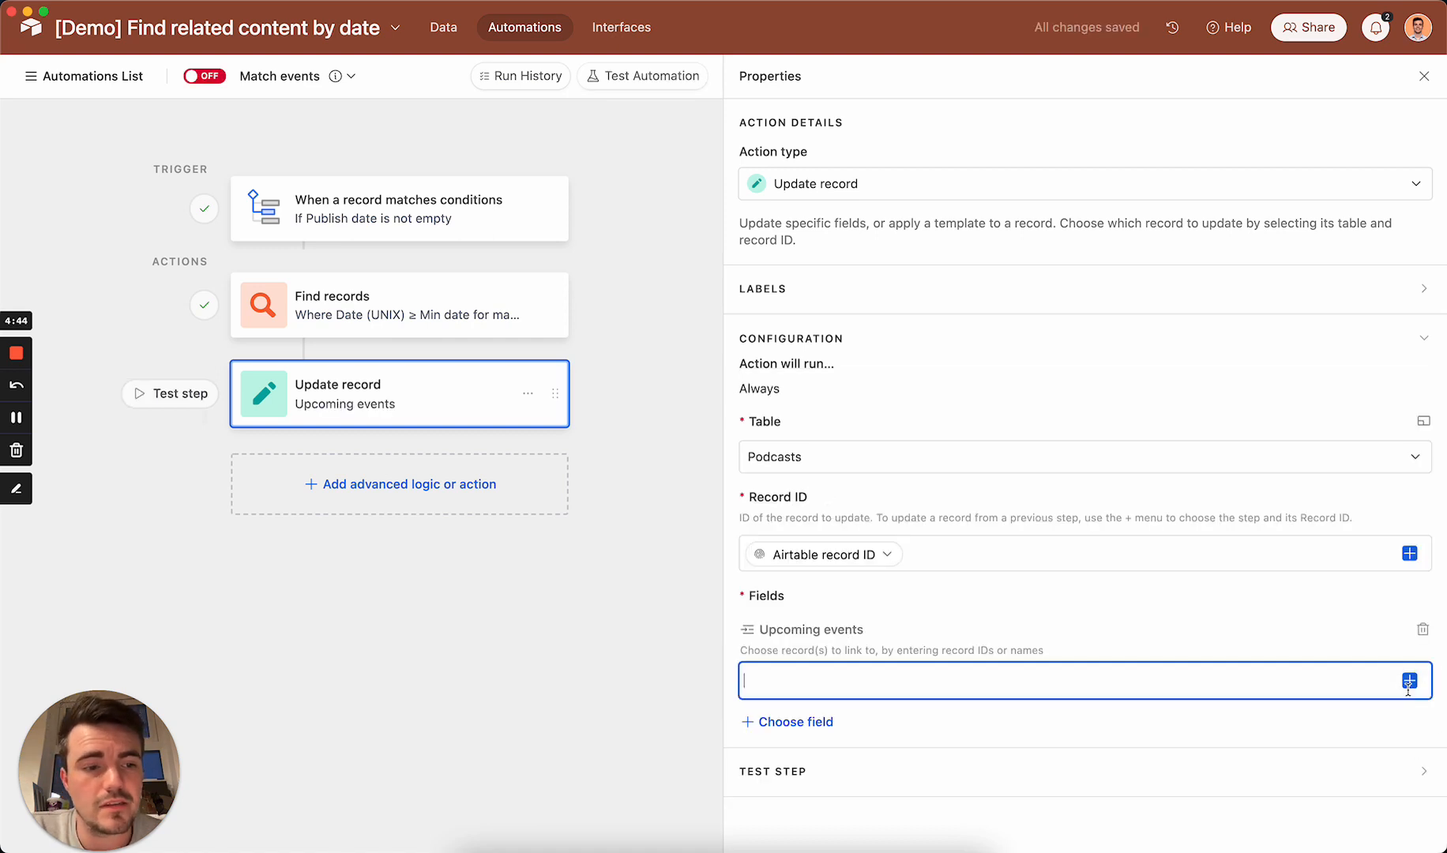
{"action": "left_click", "coordinate": [1408, 682]}
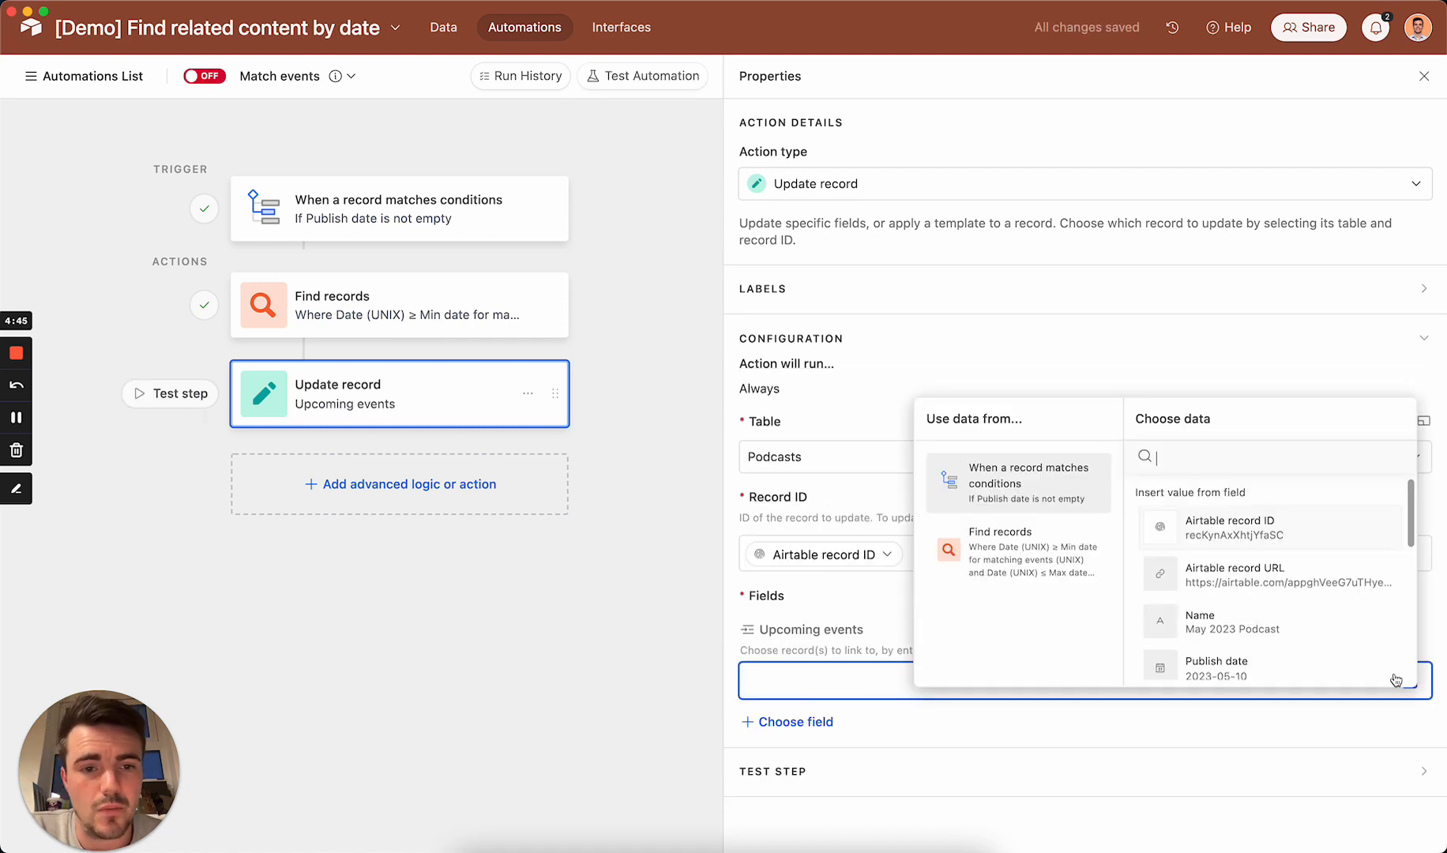
{"action": "left_click", "coordinate": [1018, 547]}
{"action": "scroll", "coordinate": [1229, 583], "scroll_direction": "down", "scroll_amount": 2}
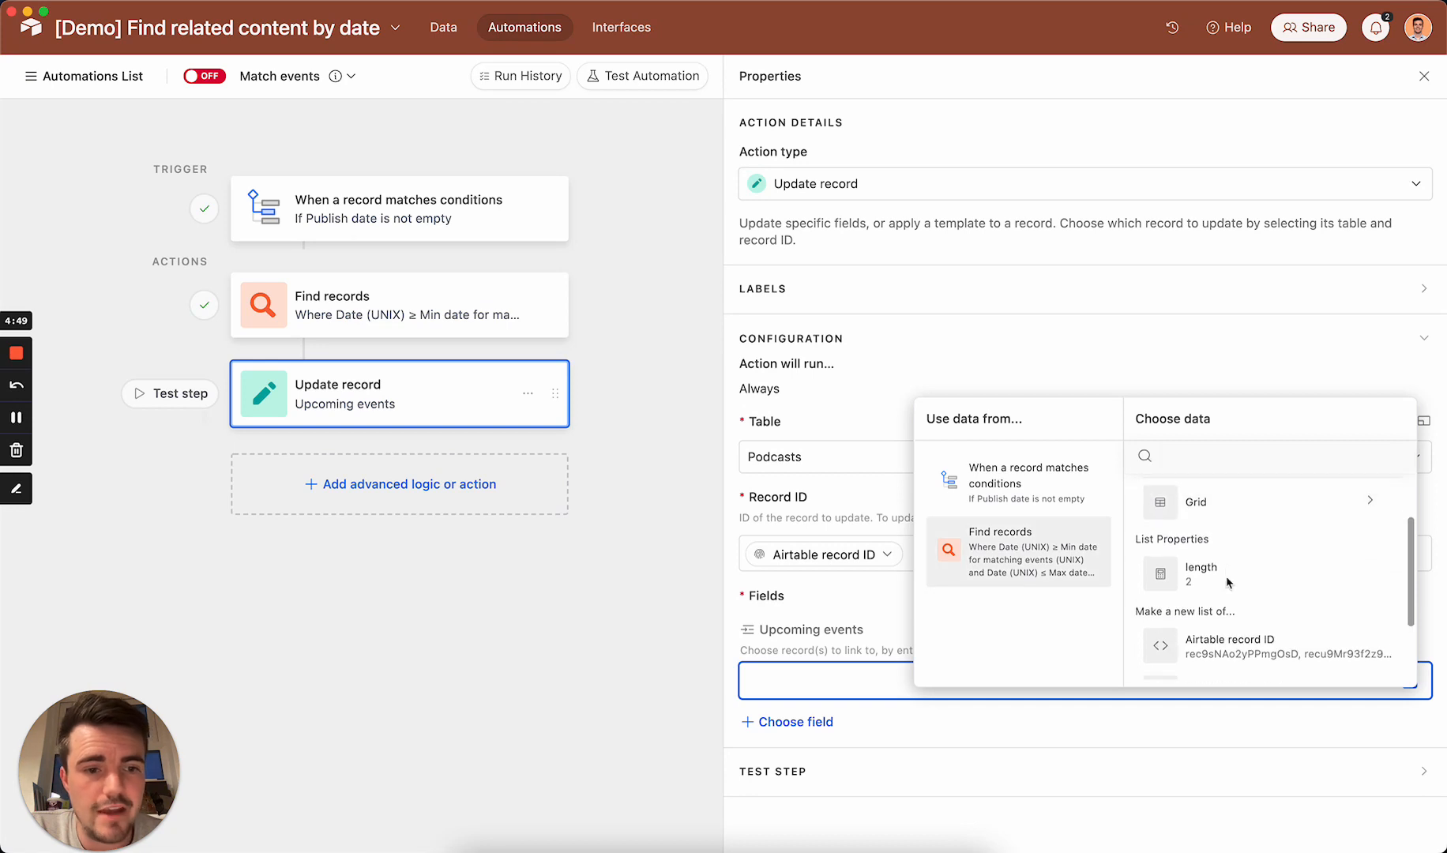
{"action": "scroll", "coordinate": [1229, 583], "scroll_direction": "down", "scroll_amount": 1}
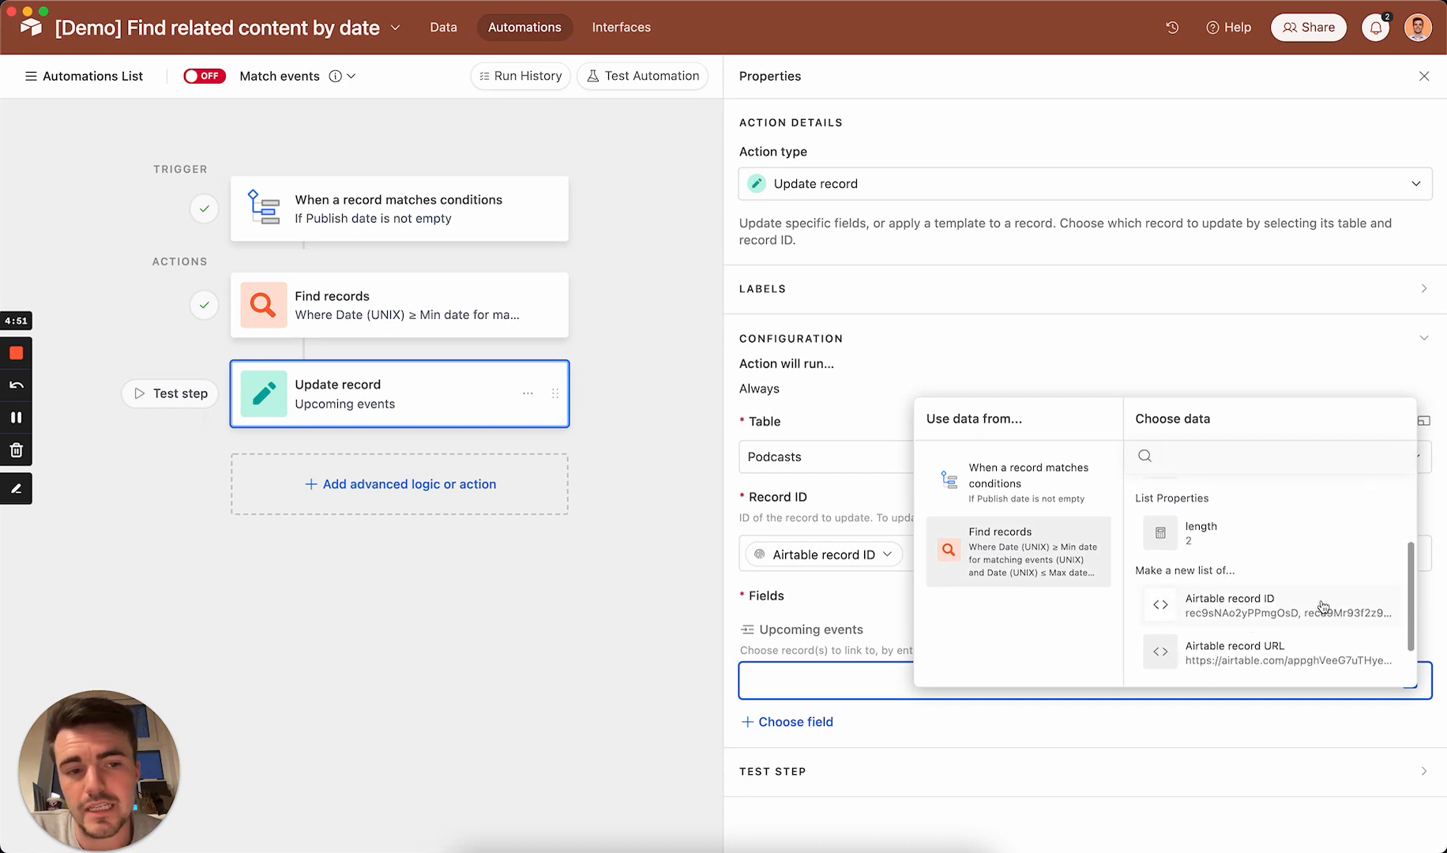
{"action": "left_click", "coordinate": [1277, 605]}
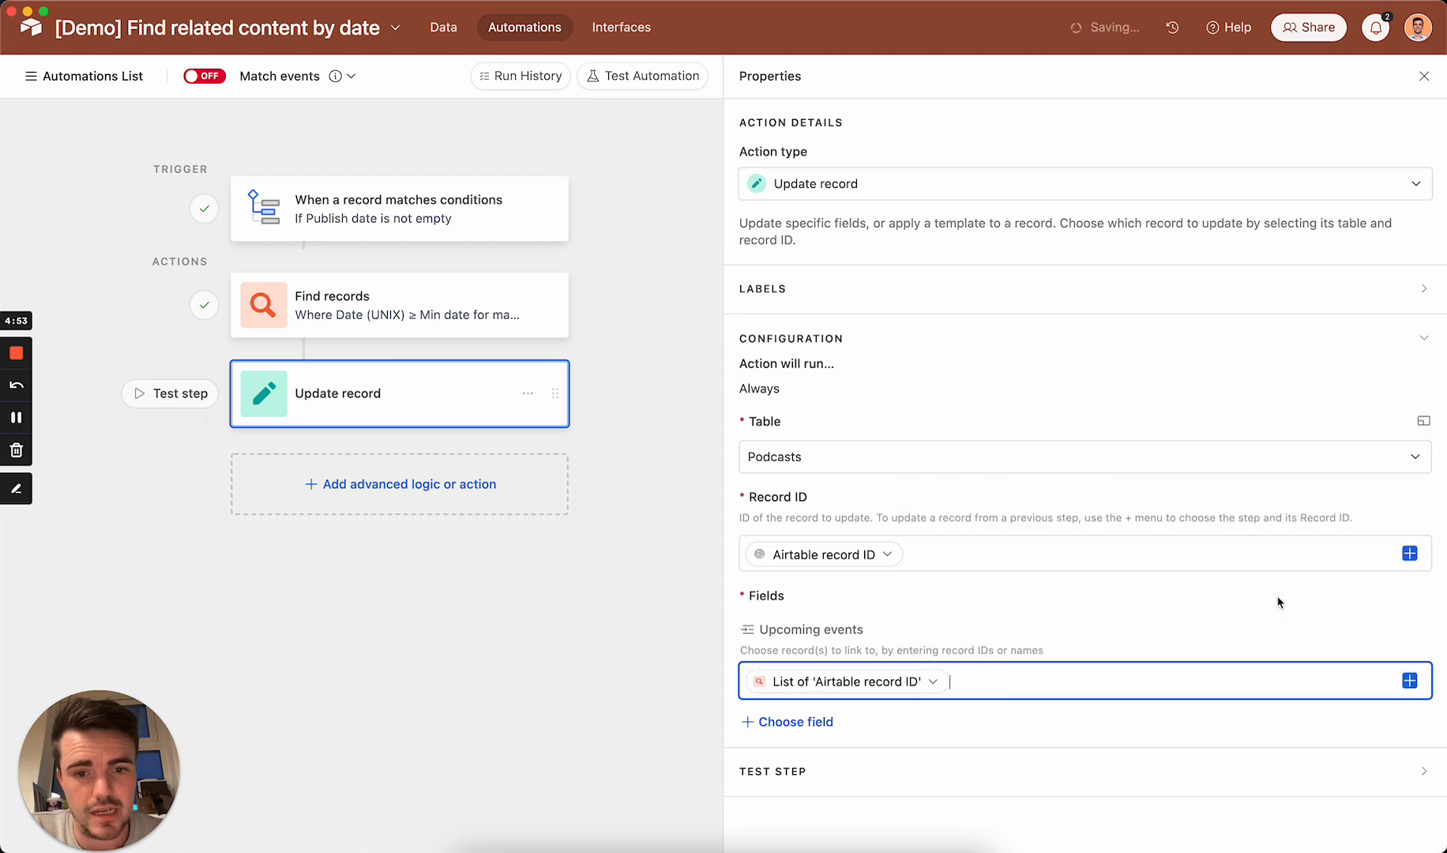
{"action": "left_click", "coordinate": [220, 79]}
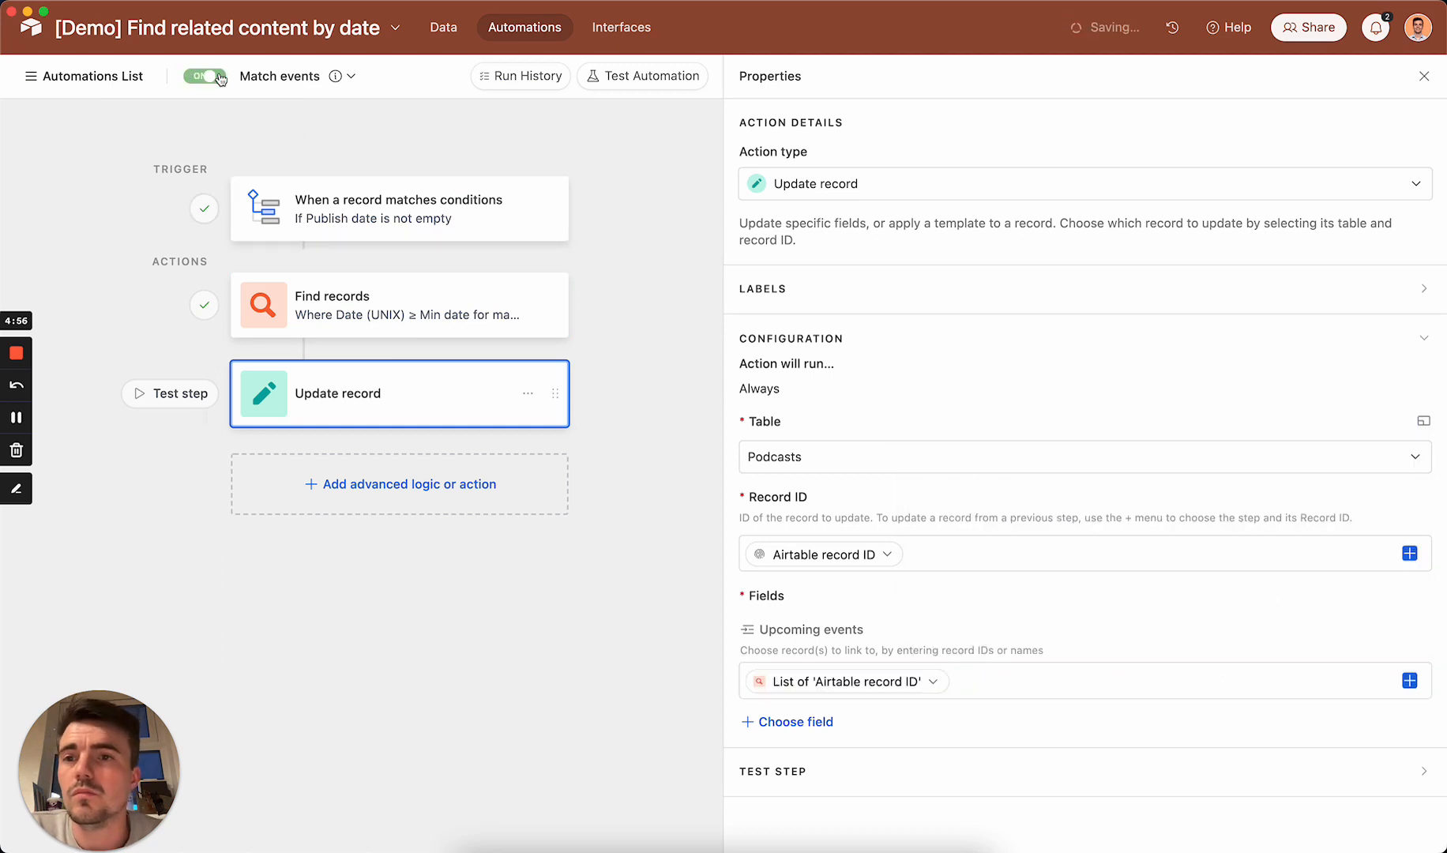
Step: Clear the May 2023 Podcast's publish date in the Podcasts table and set it again to 5 May 2023 to trigger the automation
{"action": "left_click", "coordinate": [456, 33]}
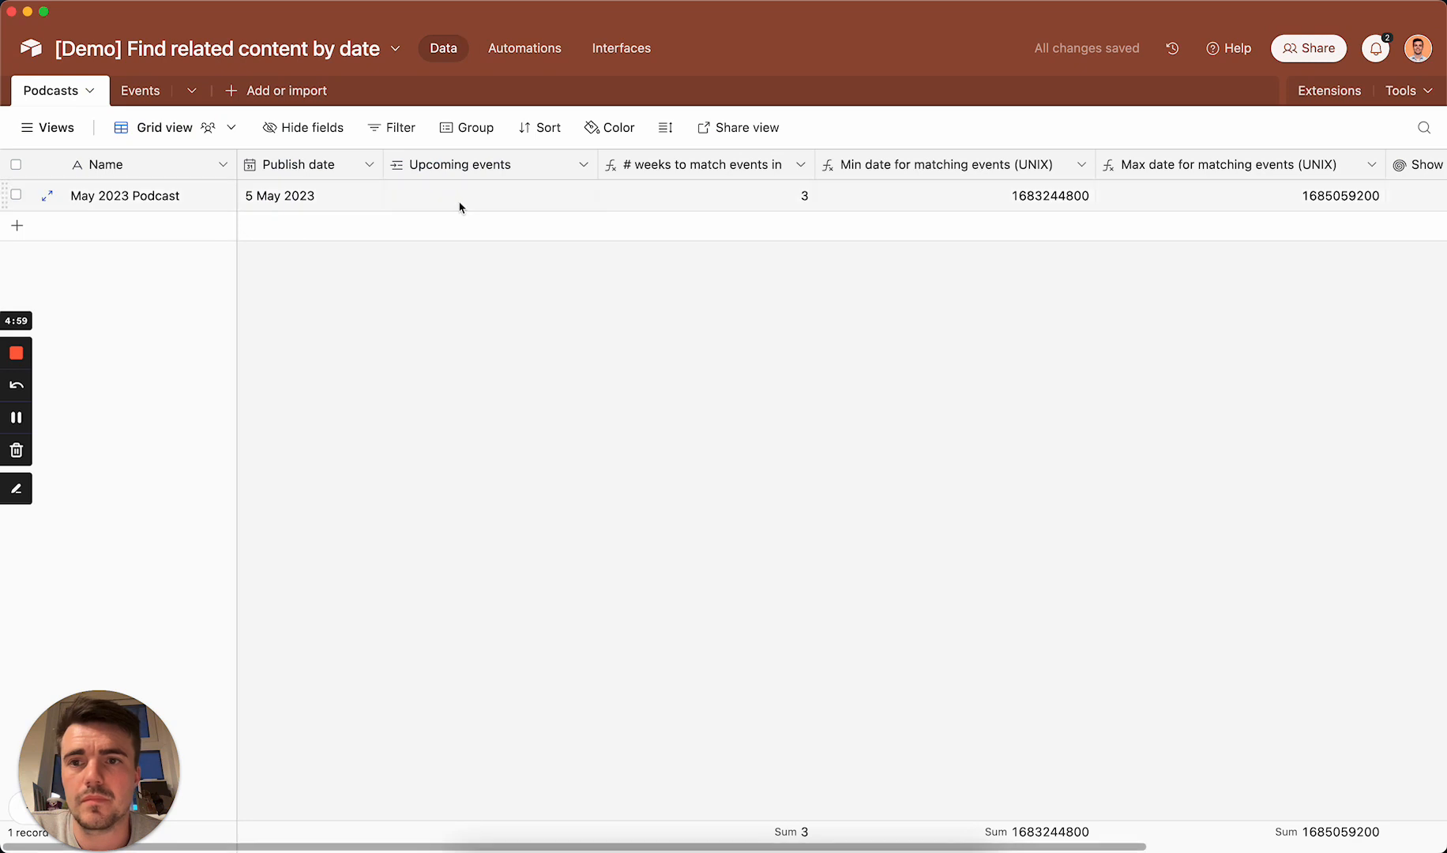
{"action": "left_click", "coordinate": [326, 204]}
{"action": "key", "text": "BackSpace"}
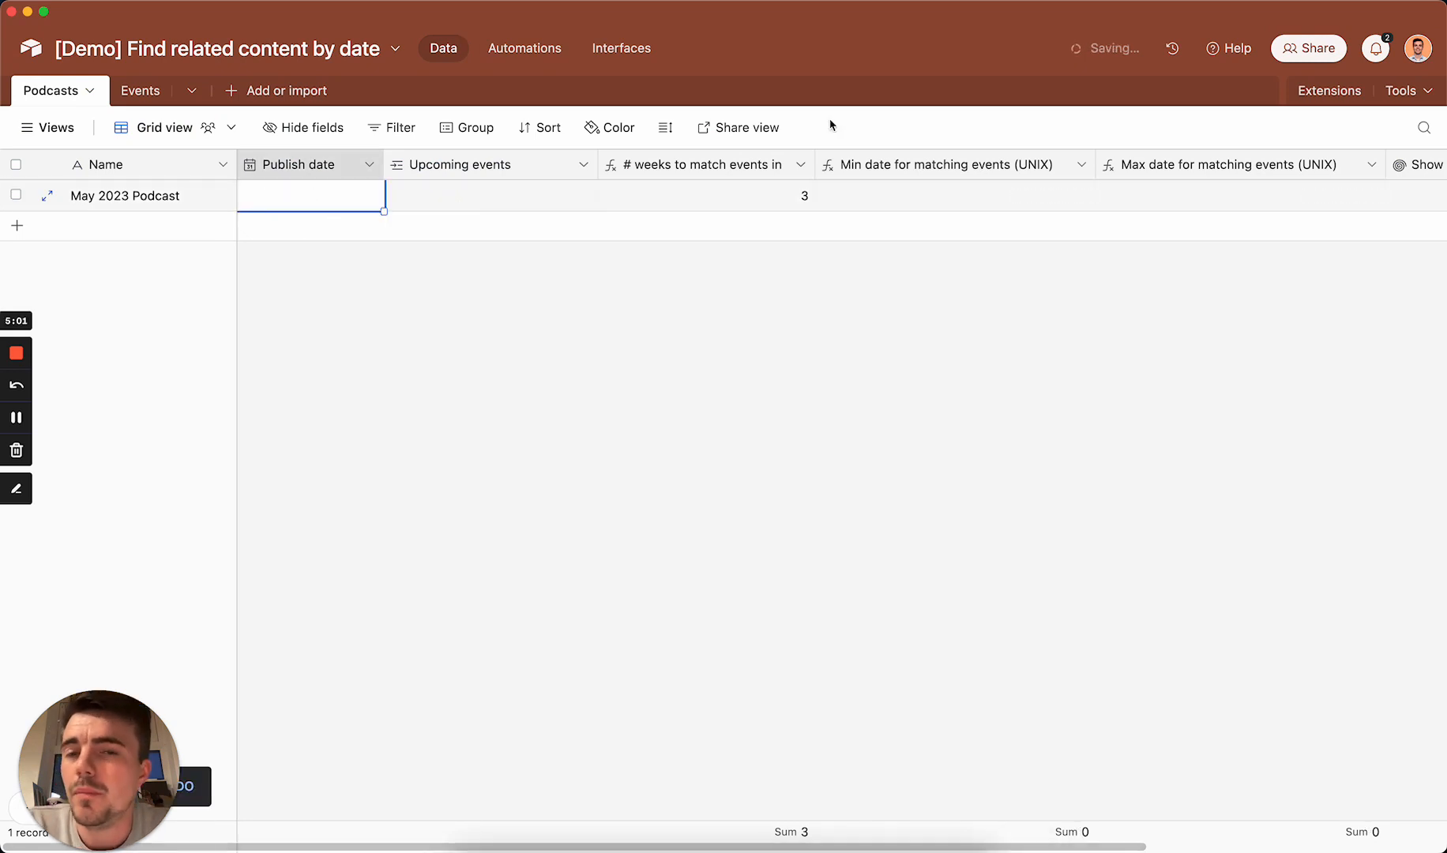
{"action": "scroll", "coordinate": [921, 236], "scroll_direction": "right", "scroll_amount": 3}
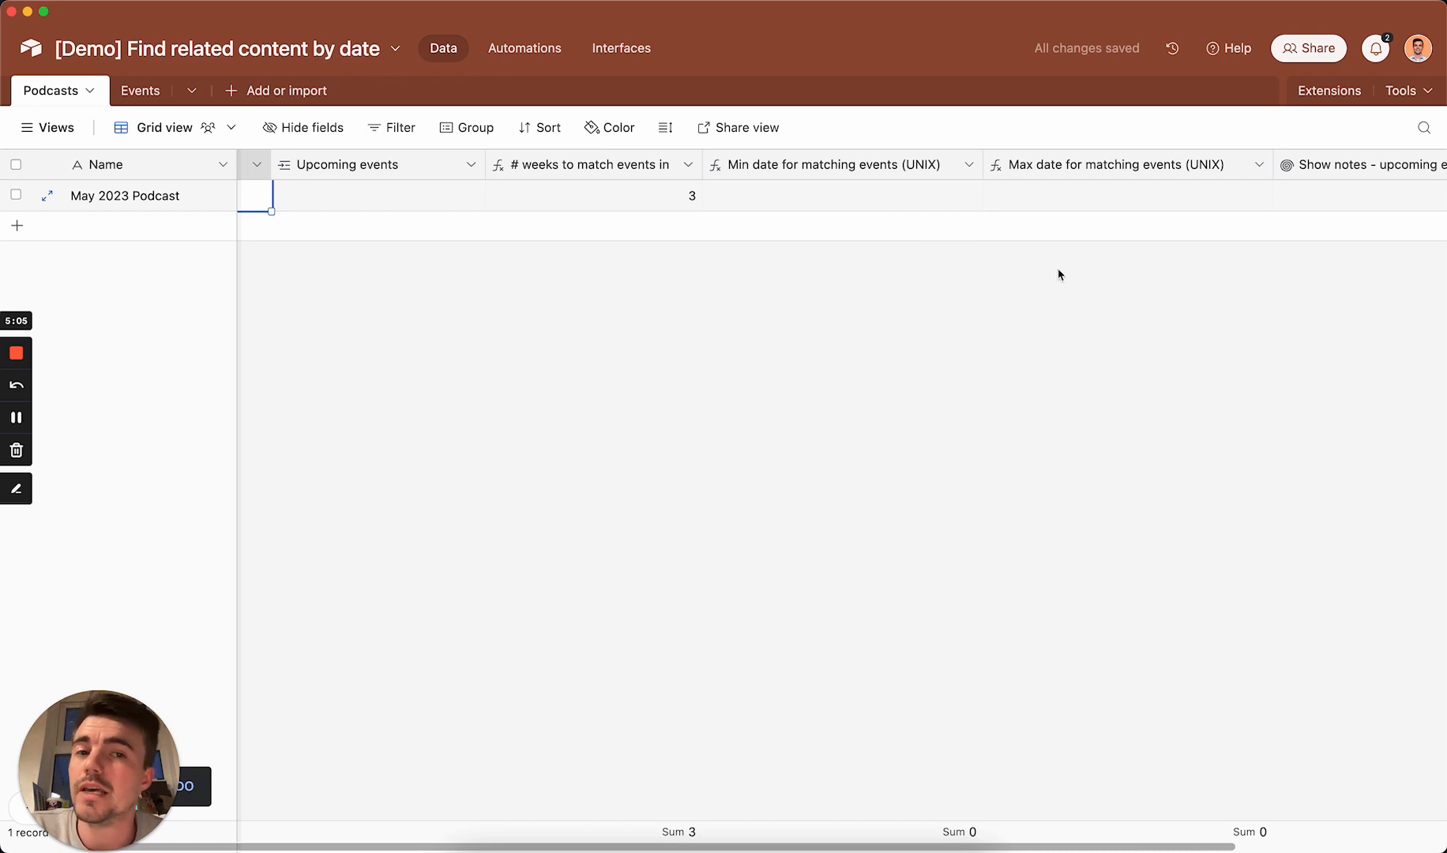
{"action": "scroll", "coordinate": [1058, 273], "scroll_direction": "left", "scroll_amount": 3}
{"action": "key", "text": "Return"}
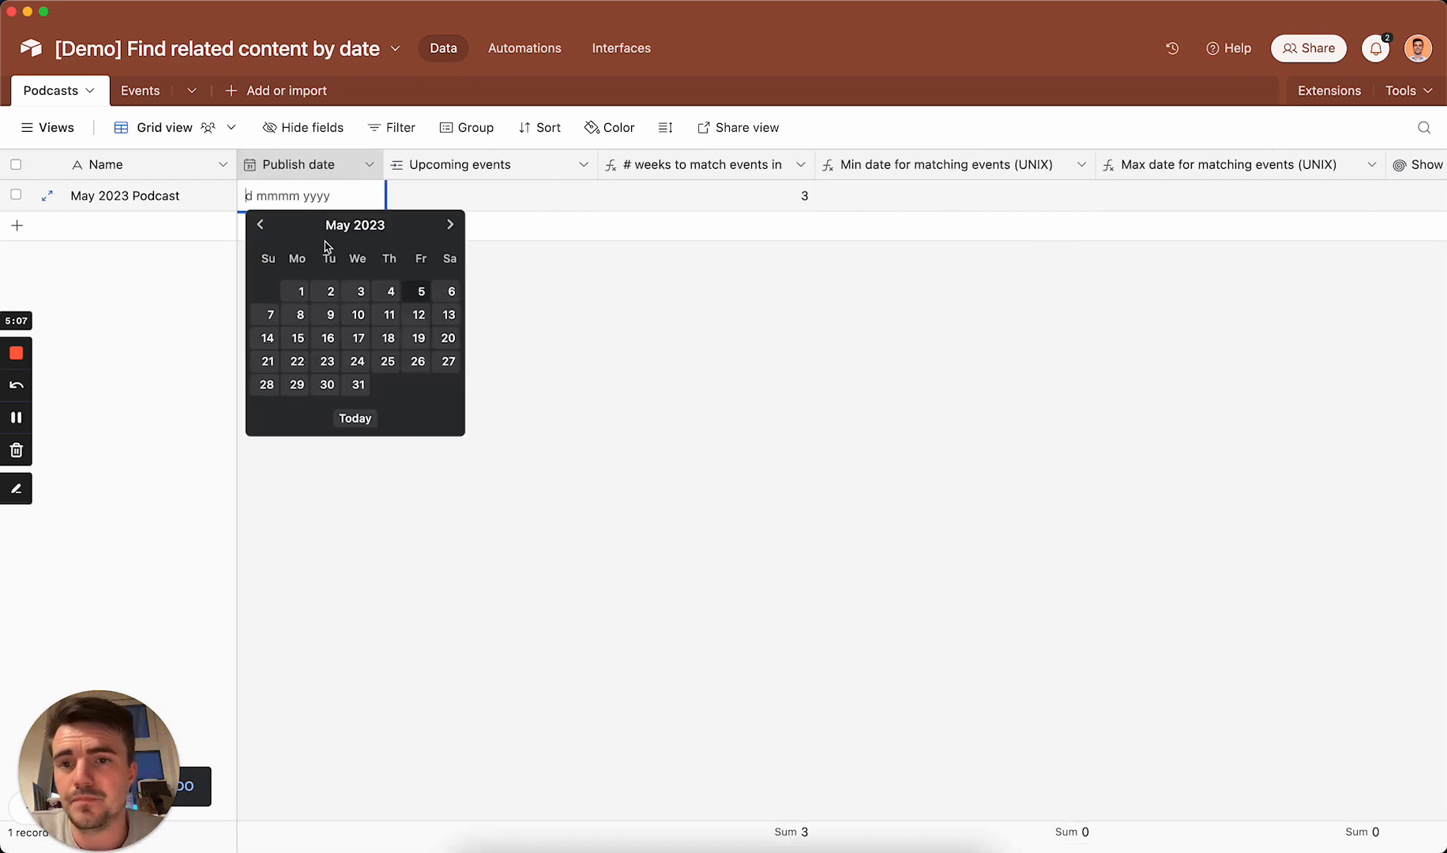
{"action": "left_click", "coordinate": [415, 291]}
{"action": "left_click", "coordinate": [567, 420]}
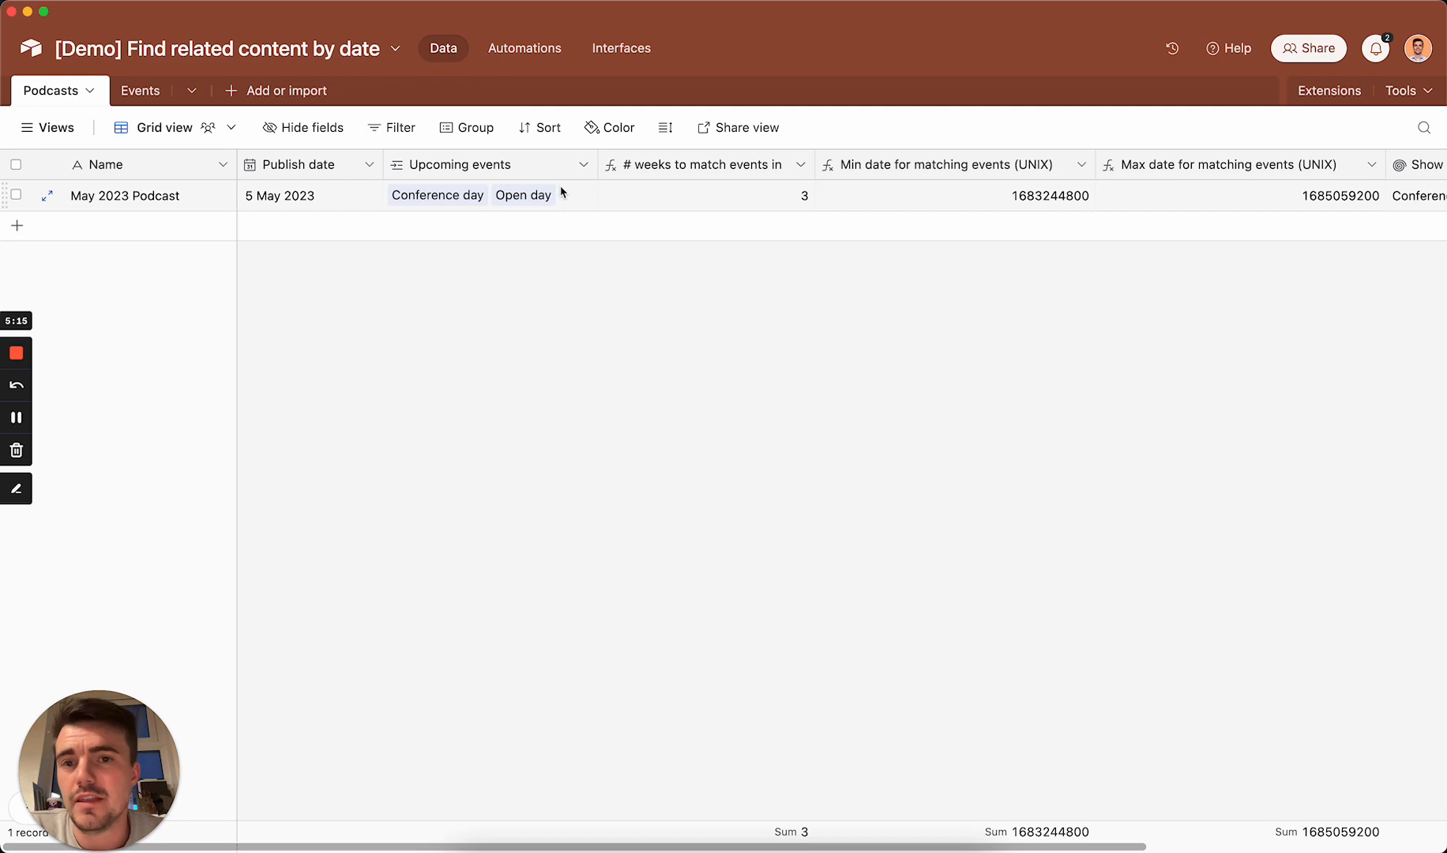
Step: Move the "Show notes - upcoming events" field directly after Upcoming events
{"action": "scroll", "coordinate": [562, 193], "scroll_direction": "right", "scroll_amount": 10}
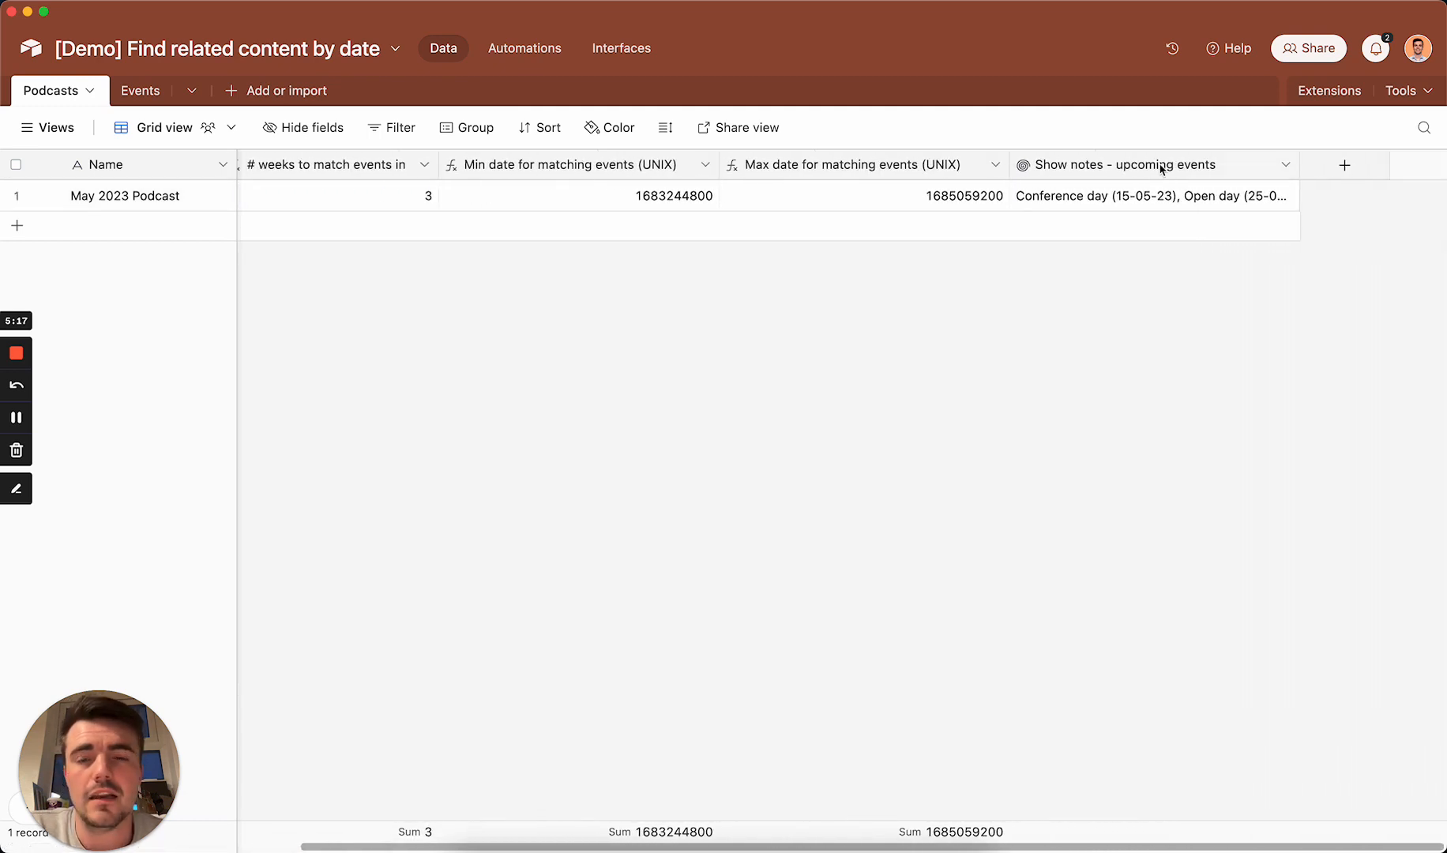
{"action": "left_click_drag", "start_coordinate": [1162, 163], "coordinate": [345, 171]}
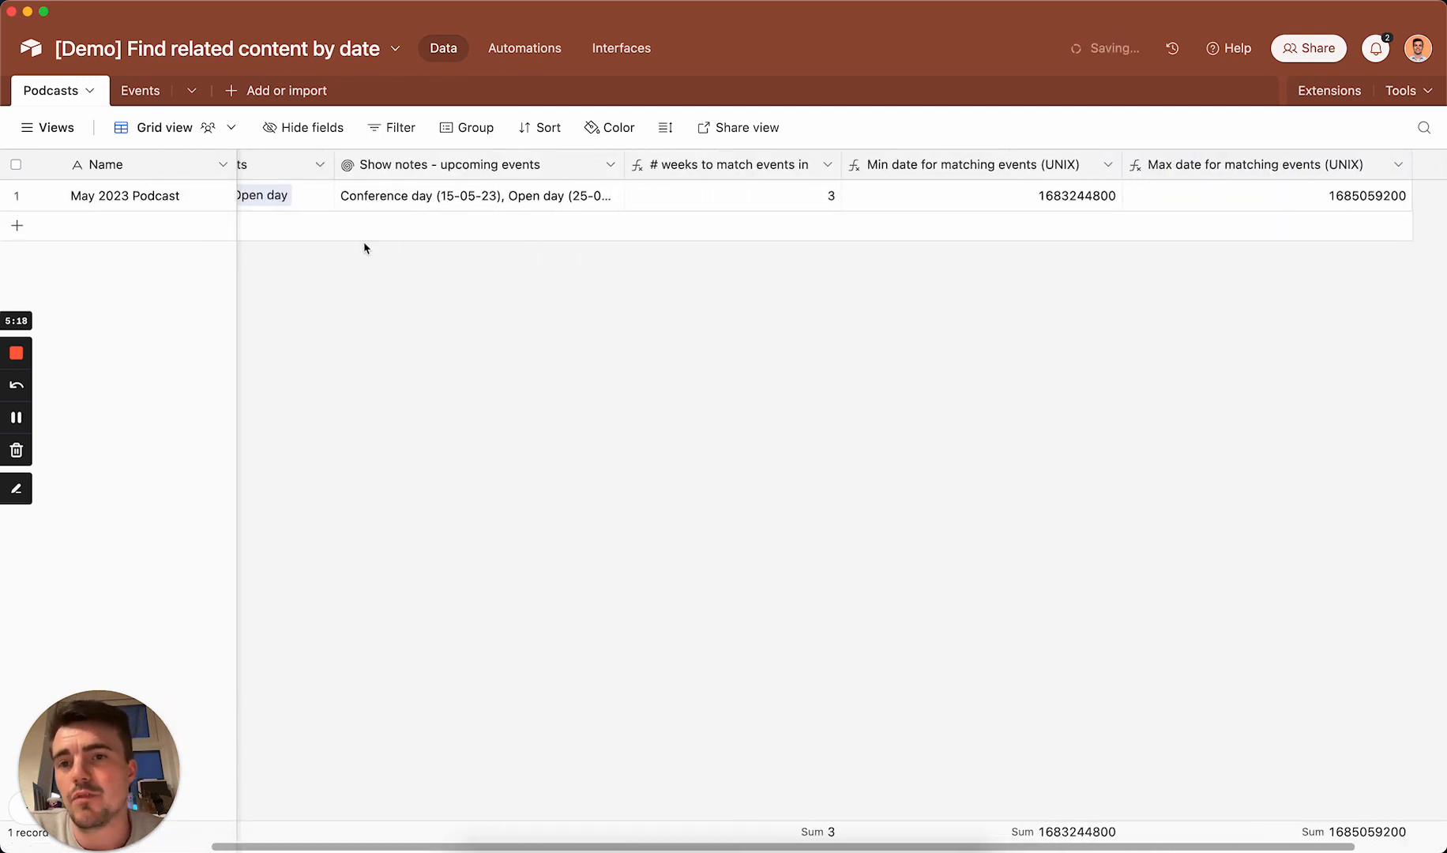
Step: Open the rollup configuration of the "Show notes - upcoming events" field for inspection
{"action": "scroll", "coordinate": [458, 205], "scroll_direction": "left", "scroll_amount": 2}
{"action": "double_click", "coordinate": [549, 166]}
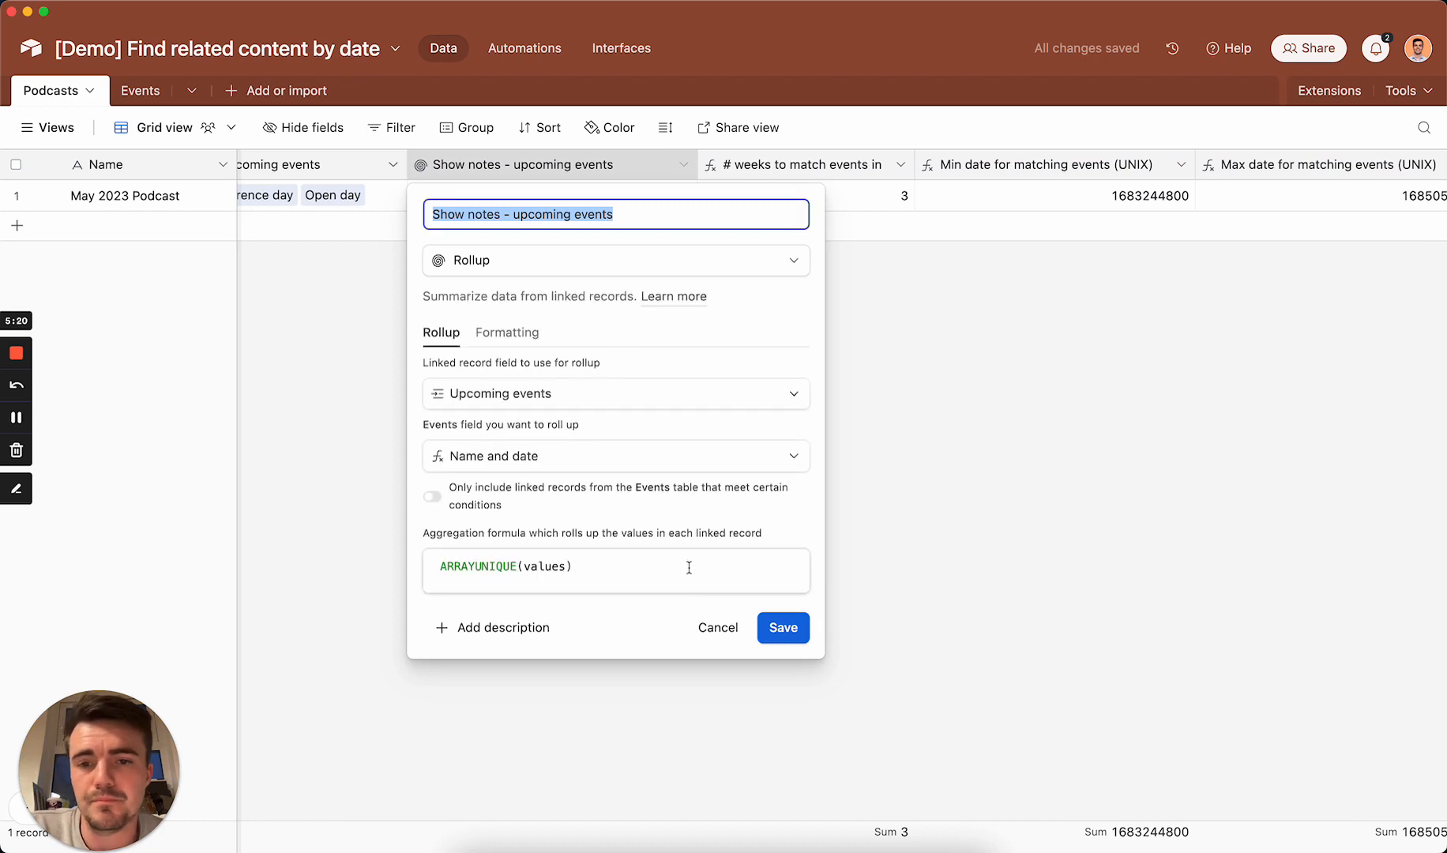